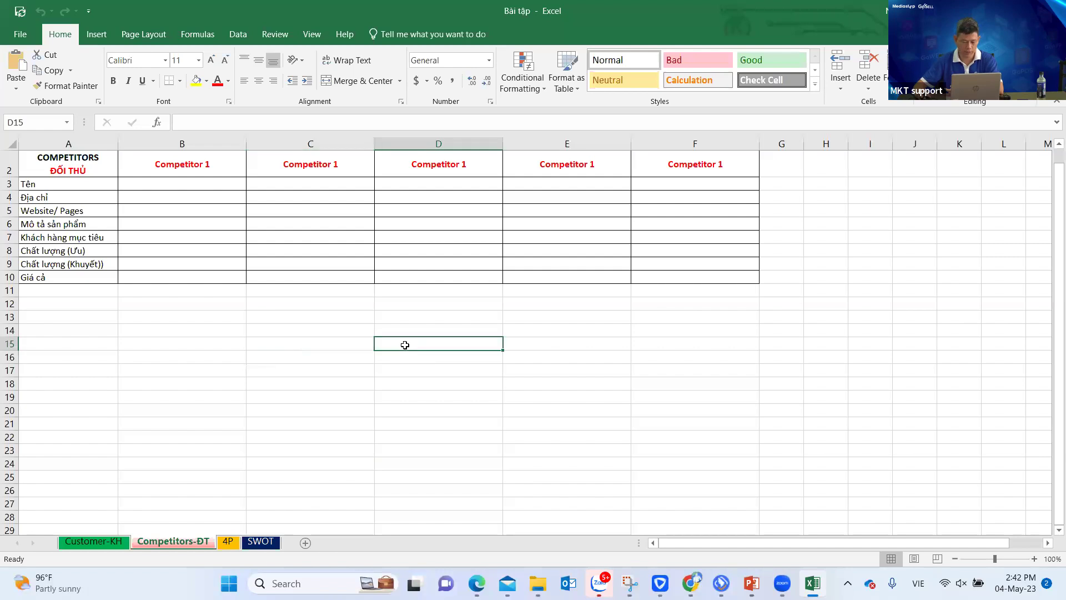
# Step: Open the Customer-KH sheet and examine the demographic rows of the customer description table
pyautogui.click(128, 348)
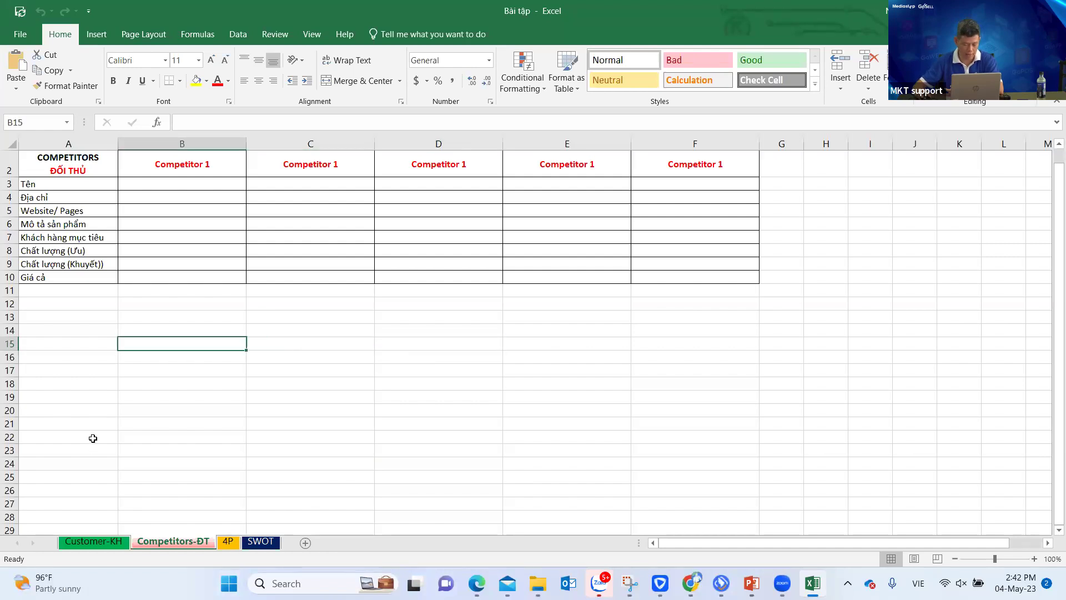
pyautogui.click(100, 542)
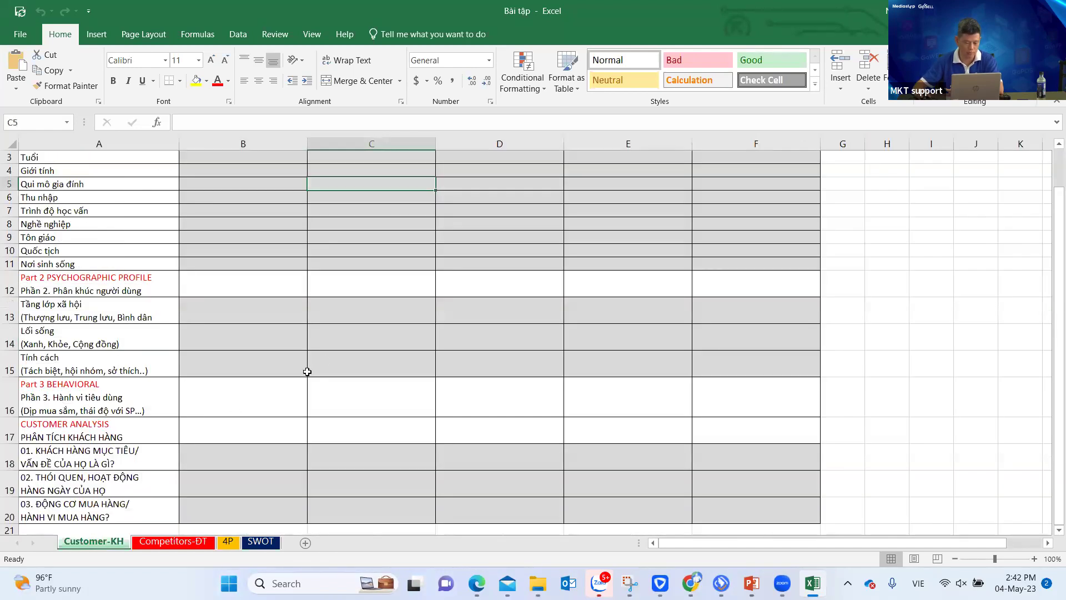
pyautogui.click(276, 414)
pyautogui.scroll(1, 851, 366)
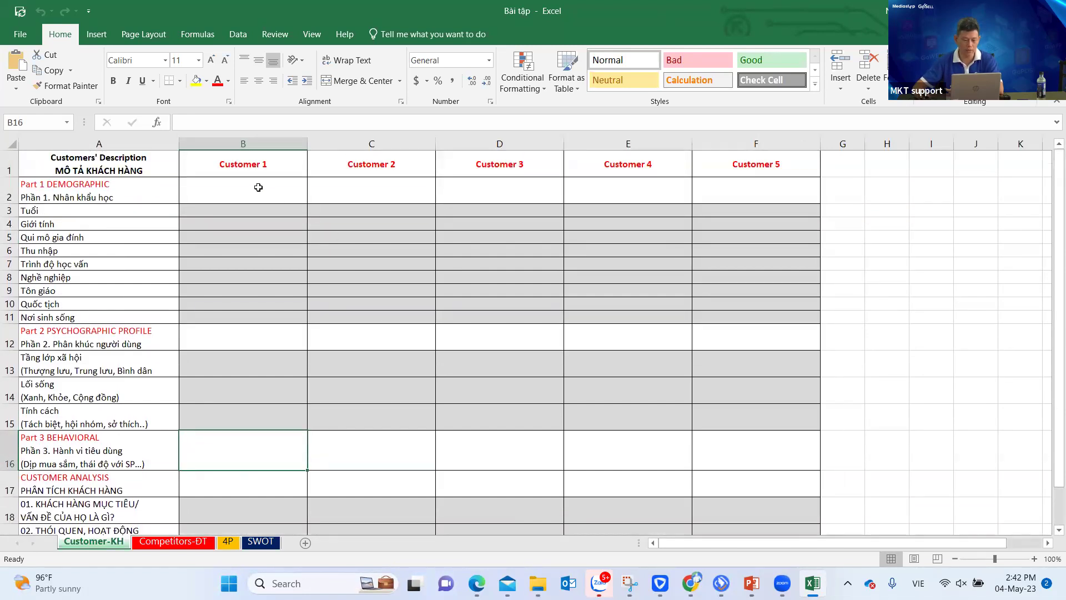
pyautogui.click(259, 187)
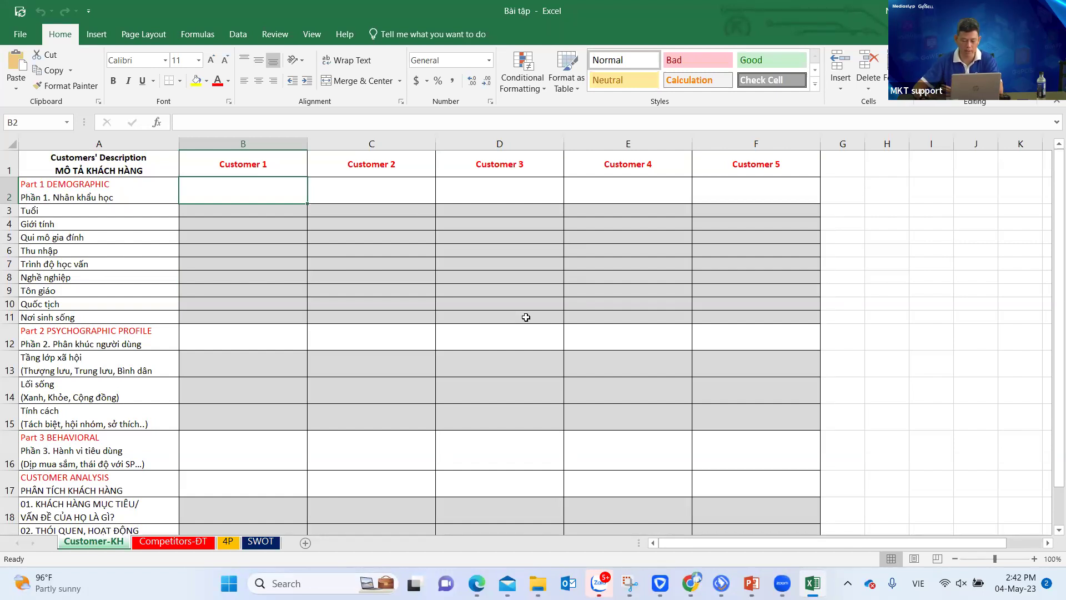
pyautogui.click(478, 226)
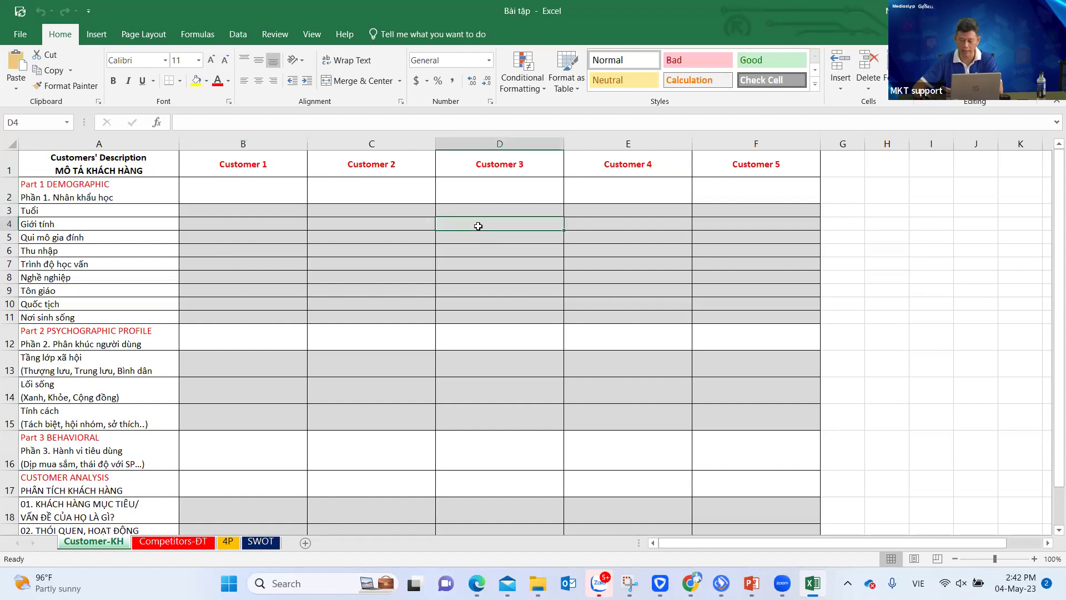
pyautogui.click(366, 256)
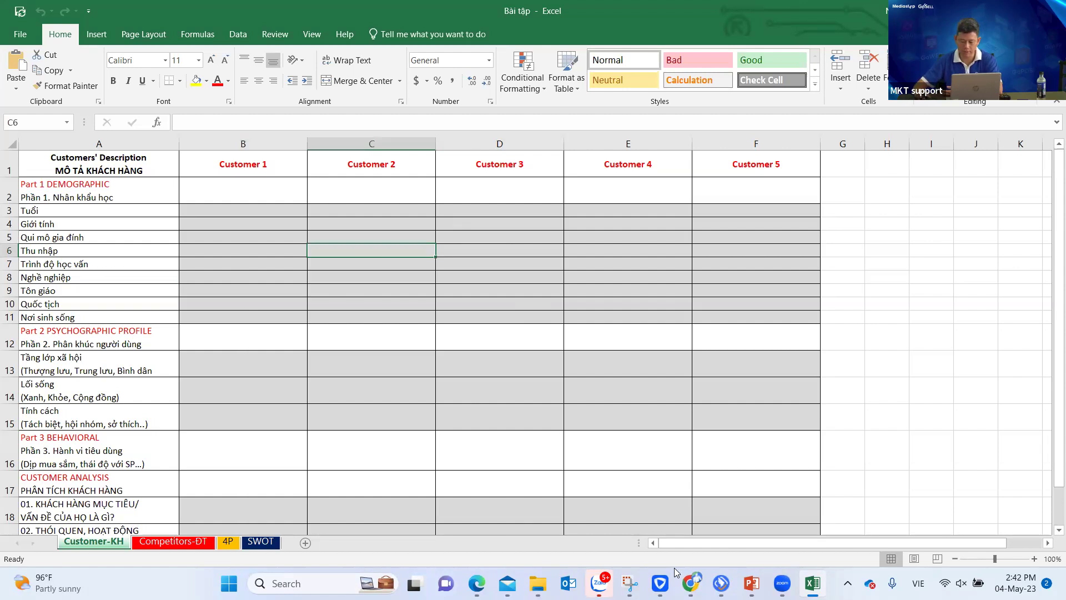
pyautogui.click(104, 264)
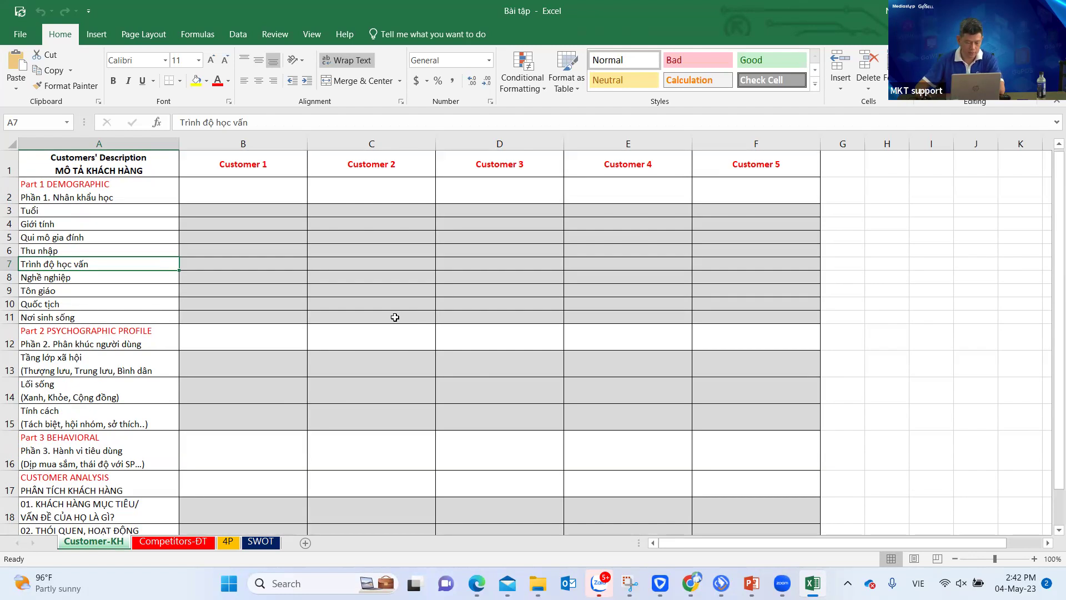
pyautogui.click(238, 208)
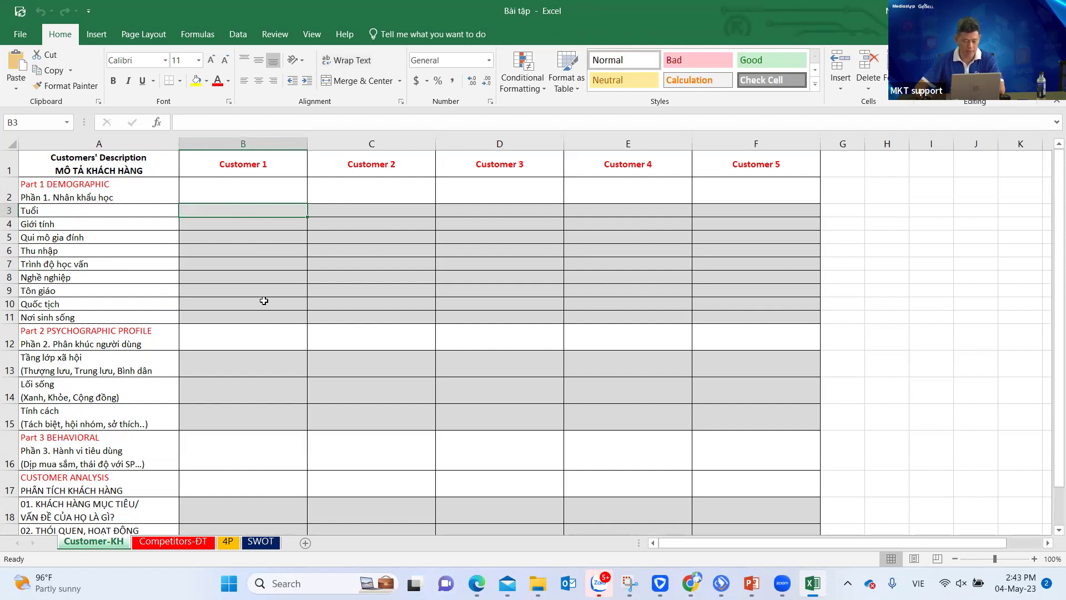
# Step: Look through the Customer-KH table down to the customer analysis questions, then return to the demographic section
pyautogui.scroll(-1, 263, 299)
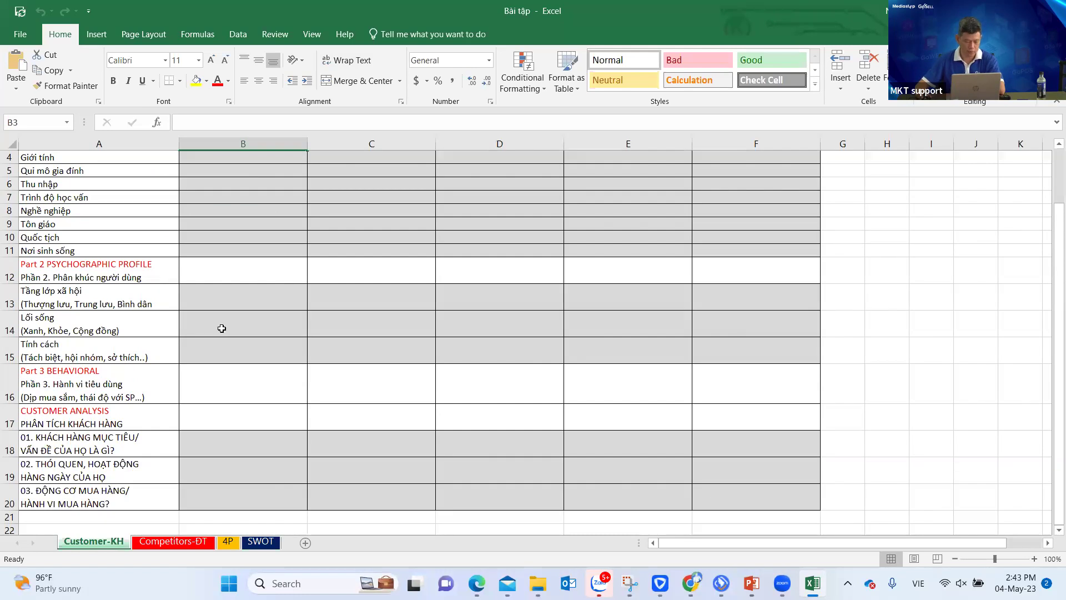
pyautogui.scroll(-1, 221, 329)
pyautogui.scroll(2, 222, 329)
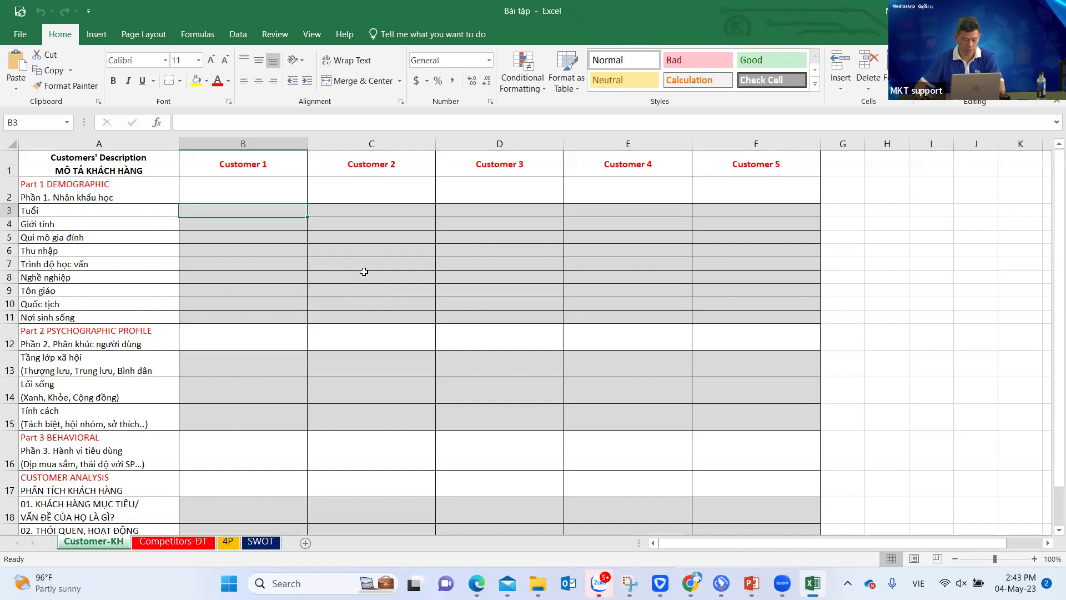
pyautogui.click(246, 243)
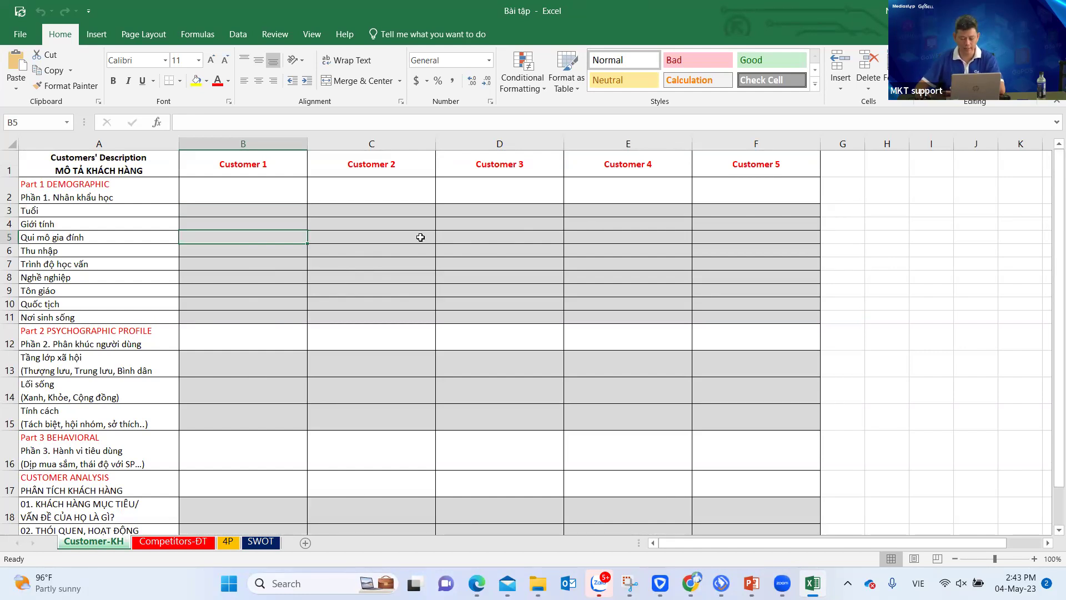
pyautogui.scroll(-2, 553, 287)
pyautogui.scroll(2, 552, 287)
pyautogui.click(361, 277)
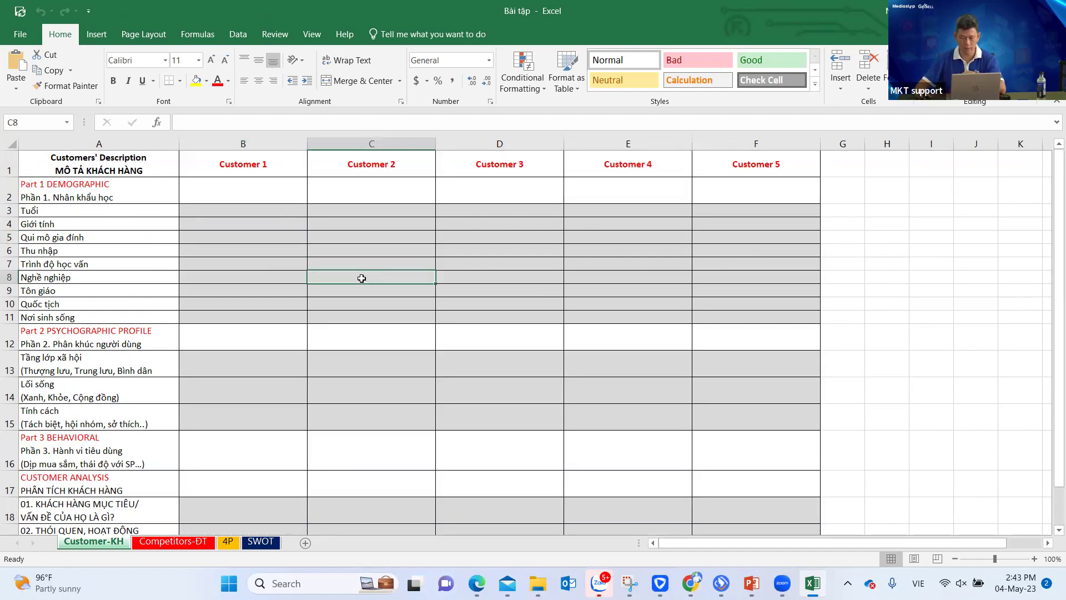
# Step: Open the Competitors-ĐT sheet and examine the name, address, website and product description rows
pyautogui.click(173, 541)
pyautogui.scroll(1, 503, 296)
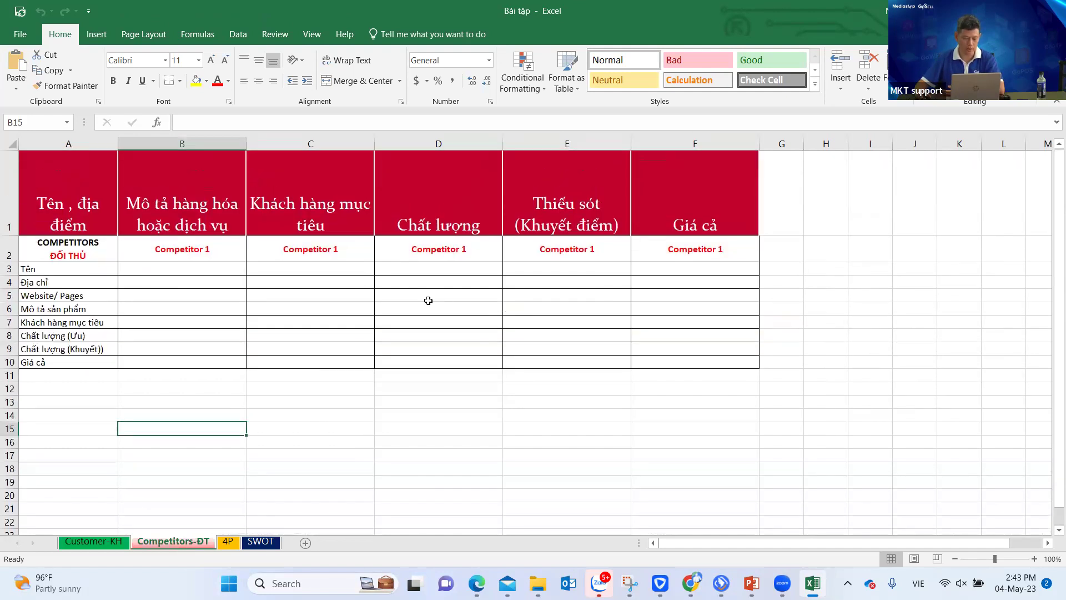
pyautogui.click(221, 284)
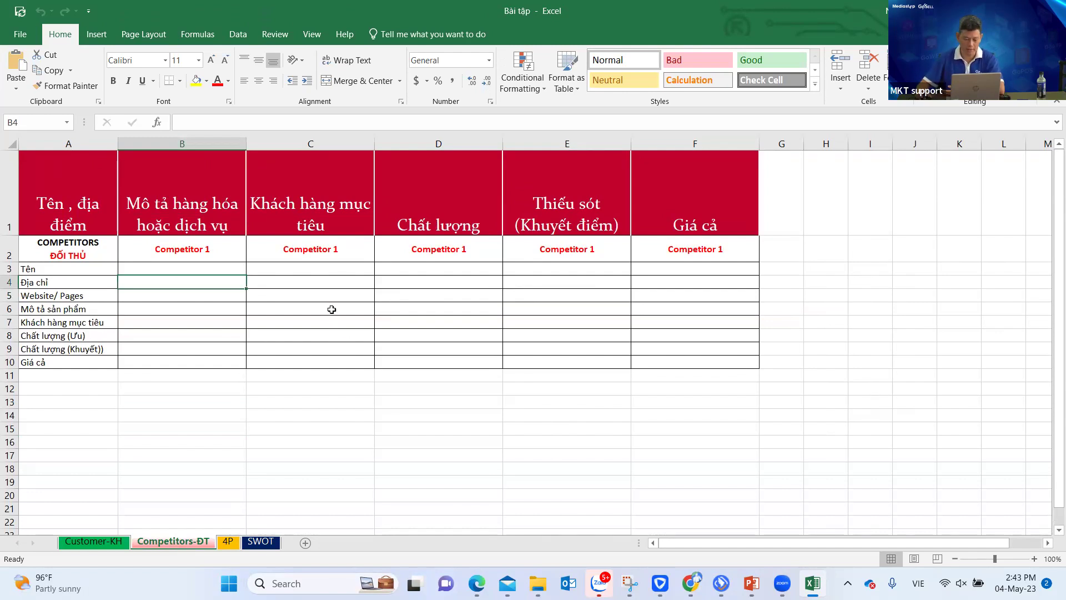
pyautogui.click(329, 307)
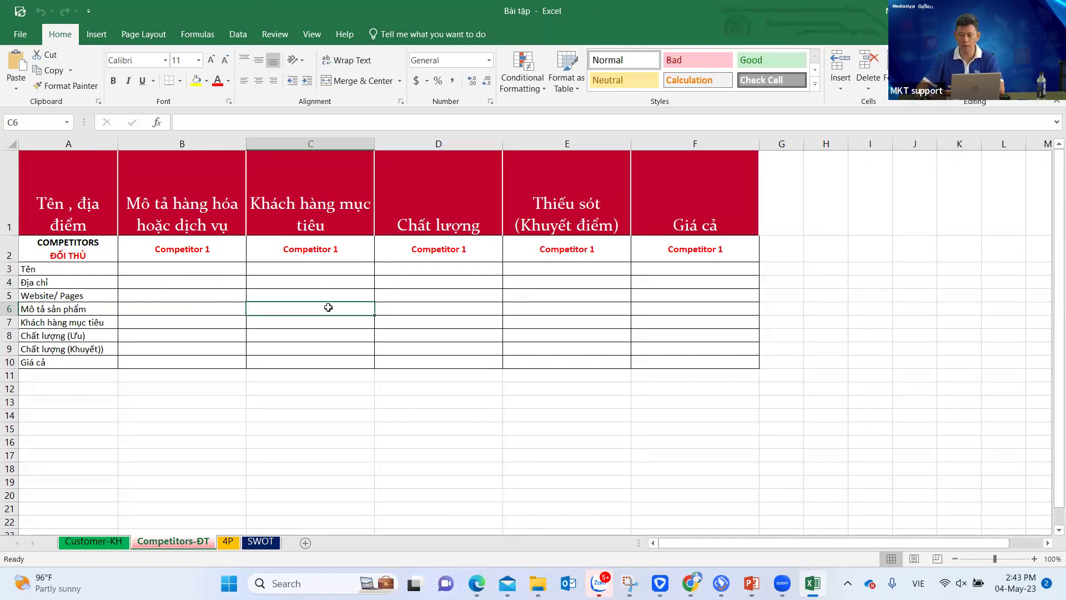
pyautogui.click(302, 270)
pyautogui.click(181, 278)
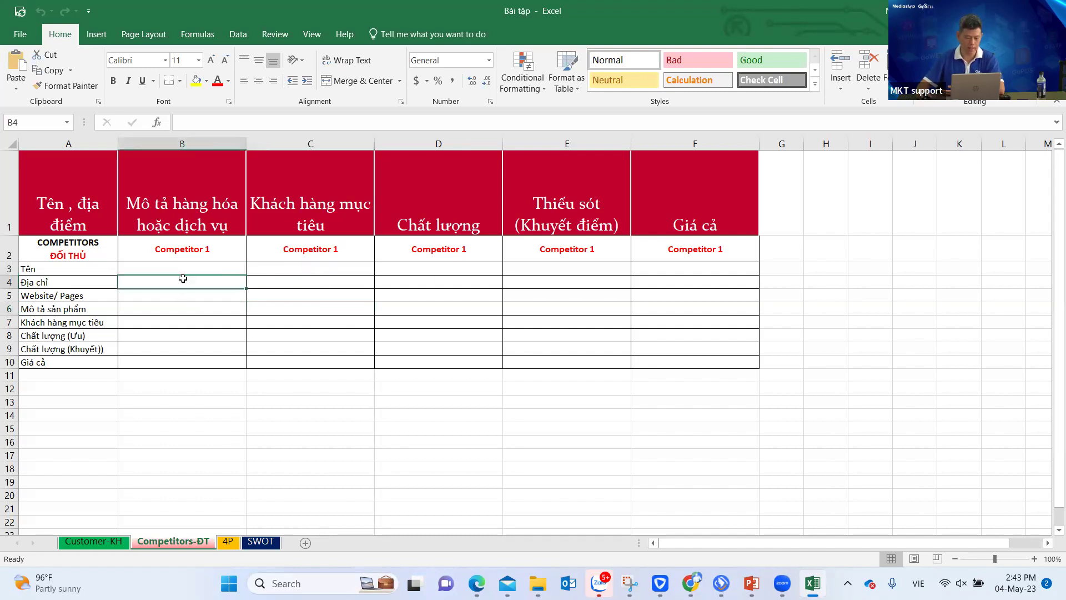
pyautogui.click(170, 297)
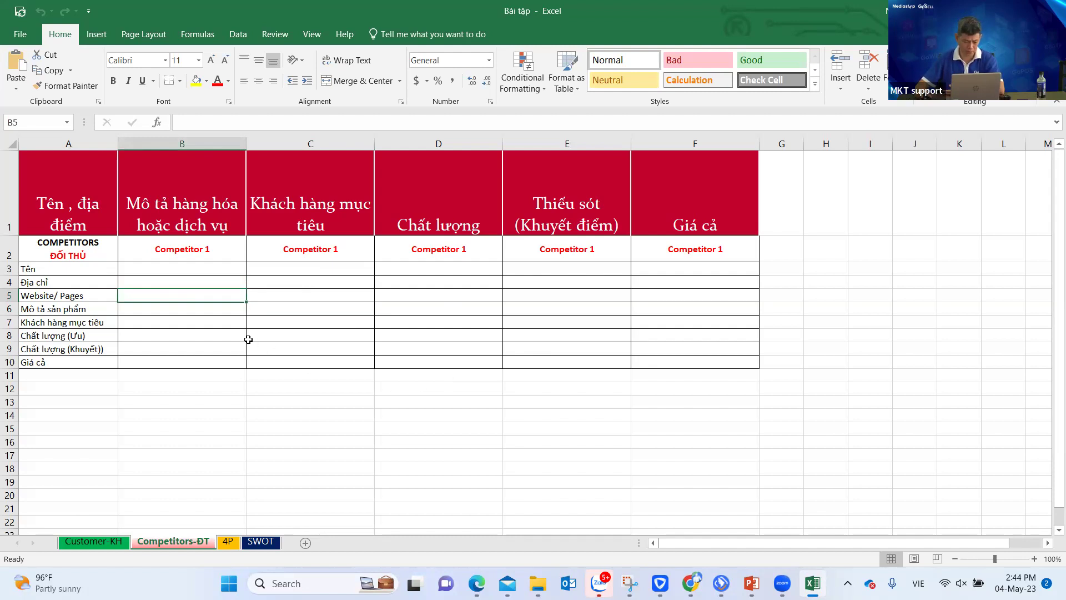
pyautogui.click(185, 312)
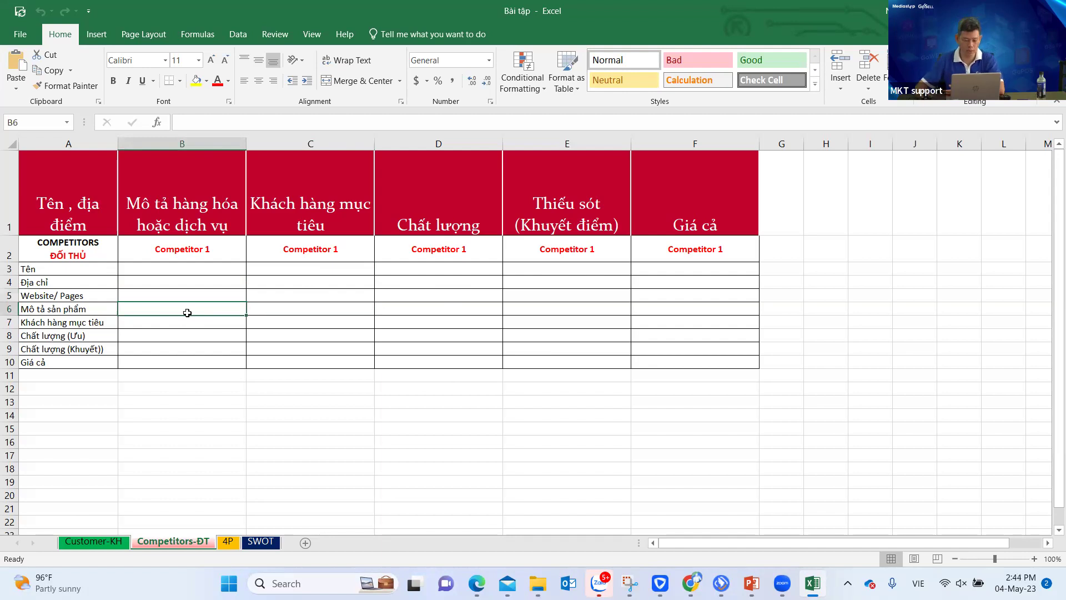
pyautogui.click(204, 292)
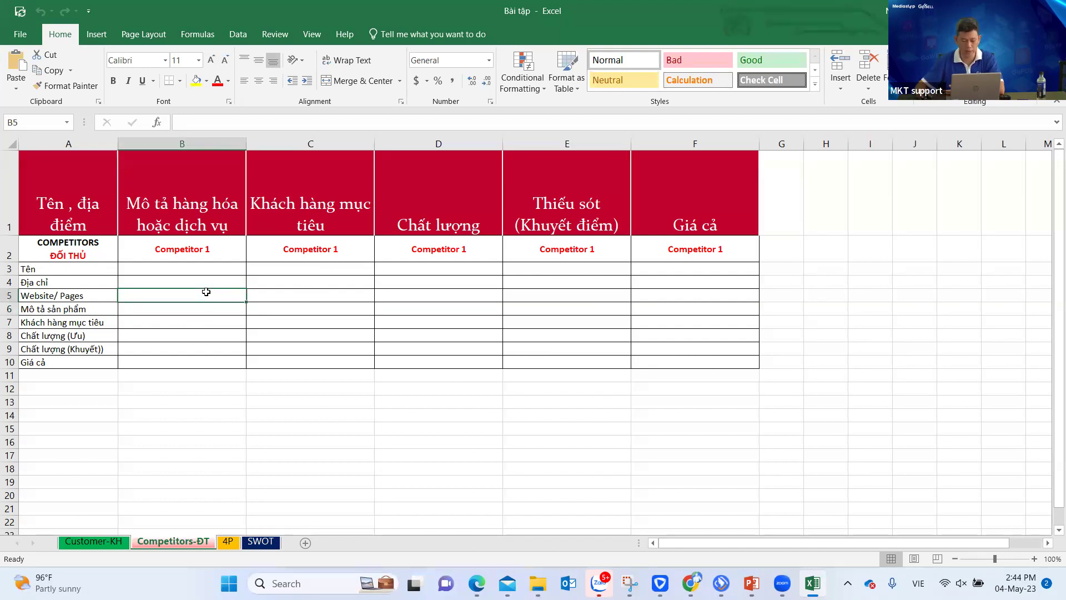
# Step: Examine the target customer, product description and quality rows across the competitor columns
pyautogui.click(210, 320)
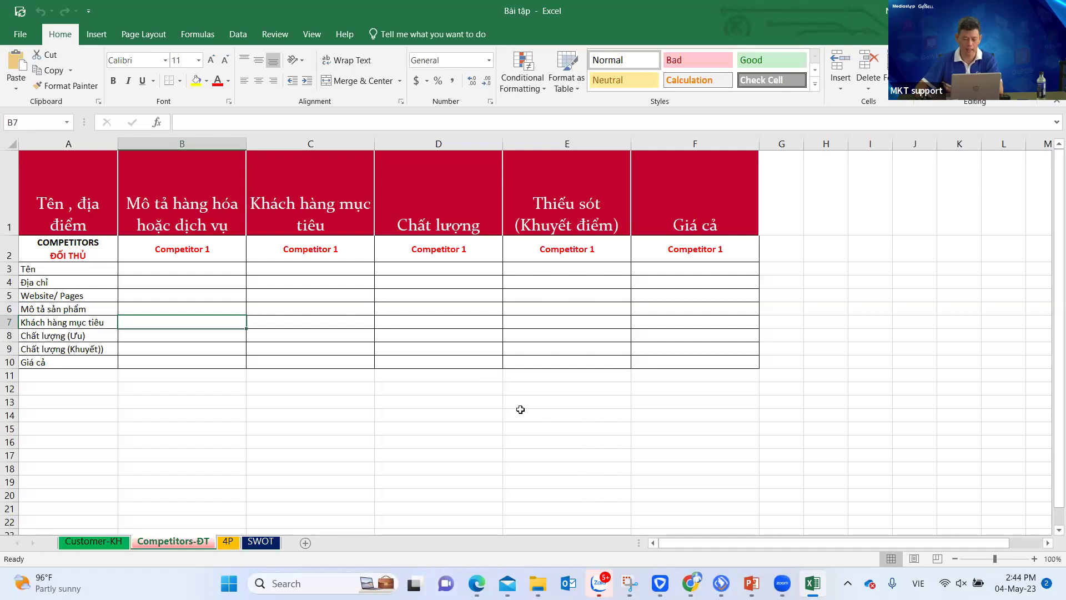
pyautogui.click(470, 311)
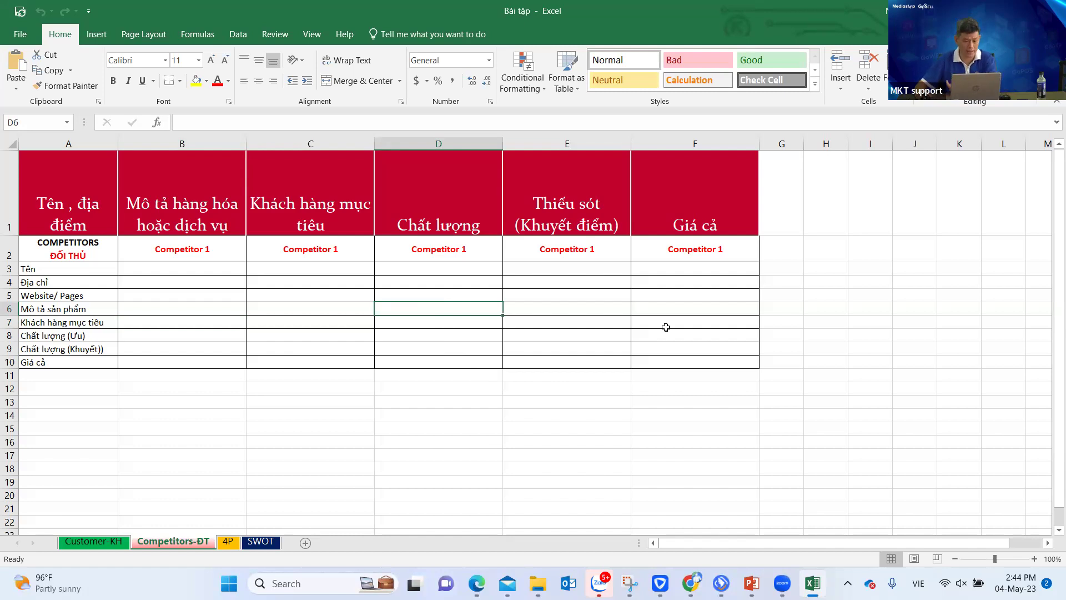
pyautogui.click(446, 332)
pyautogui.click(441, 310)
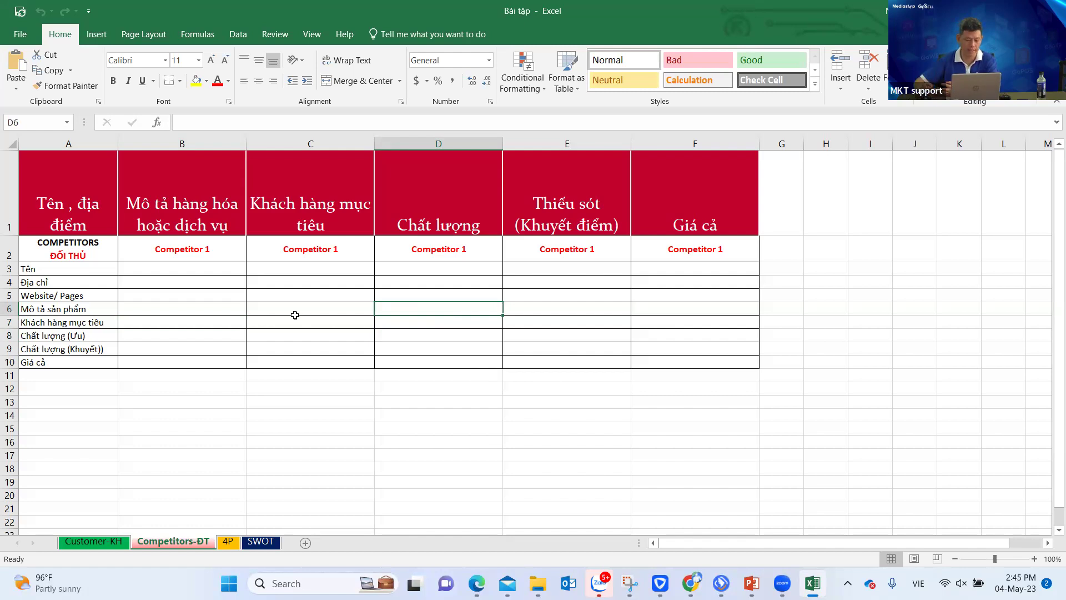
pyautogui.scroll(-2, 211, 318)
pyautogui.scroll(2, 210, 318)
pyautogui.click(211, 295)
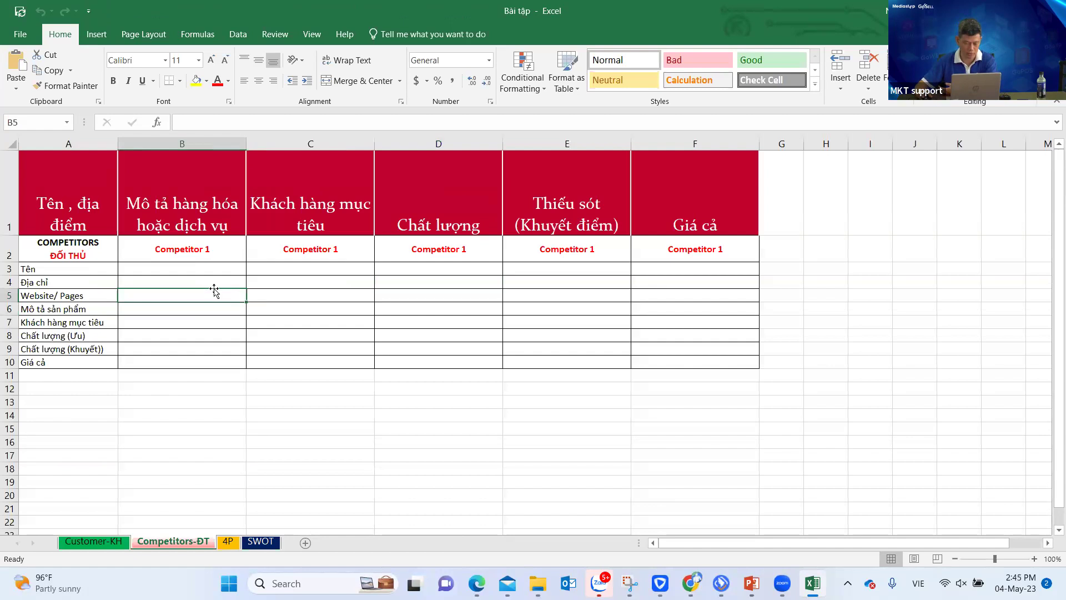
# Step: Open the 4P sheet and examine the Product, Price, Place and Promotion columns and the blank cells beneath them
pyautogui.click(228, 541)
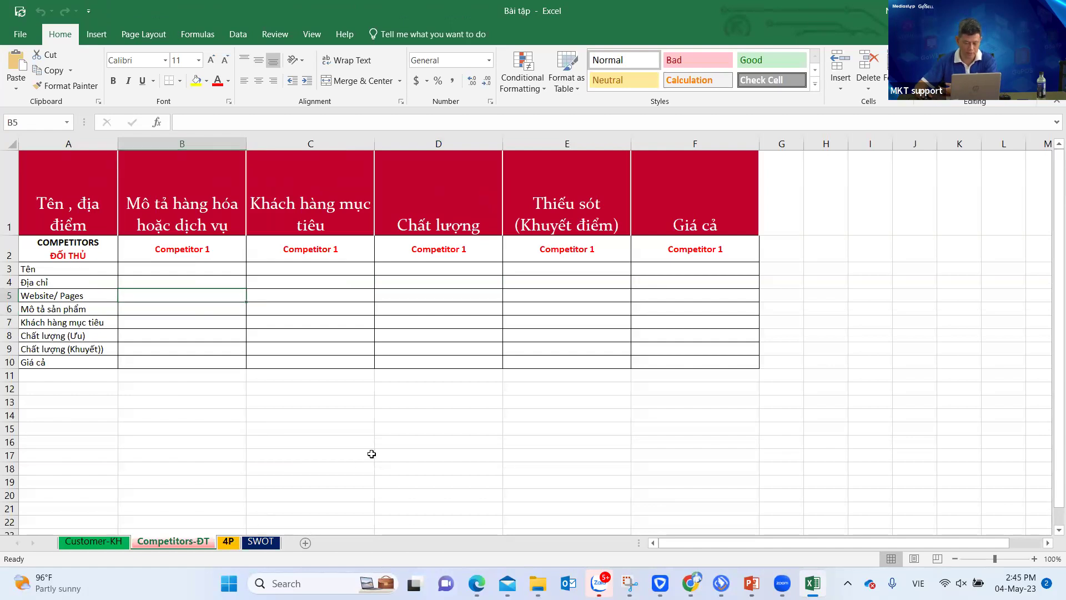
pyautogui.click(161, 256)
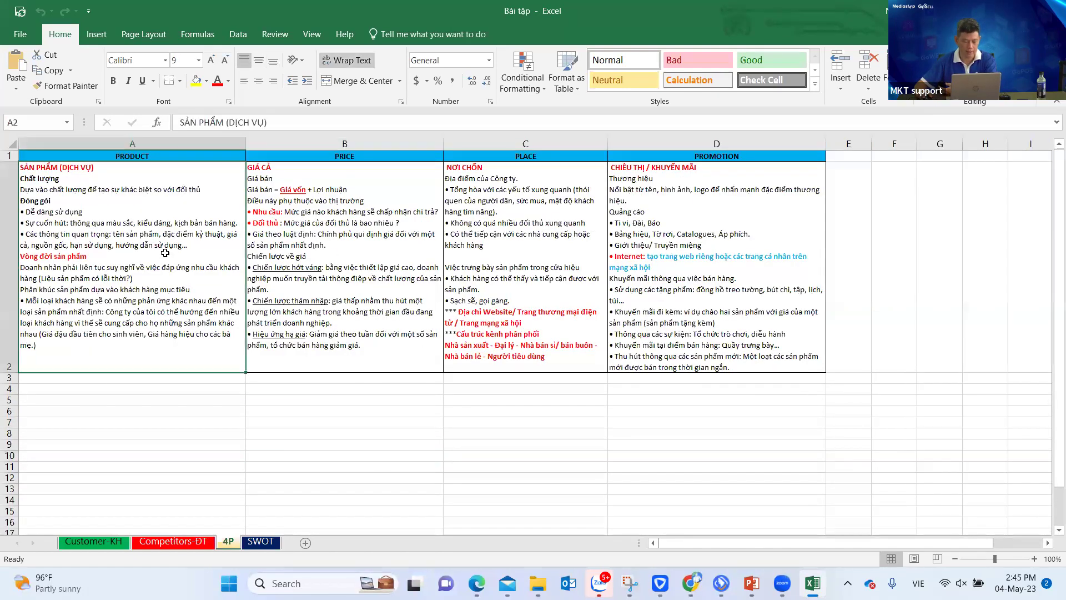
pyautogui.click(350, 238)
pyautogui.click(150, 211)
pyautogui.click(409, 212)
pyautogui.press('Right')
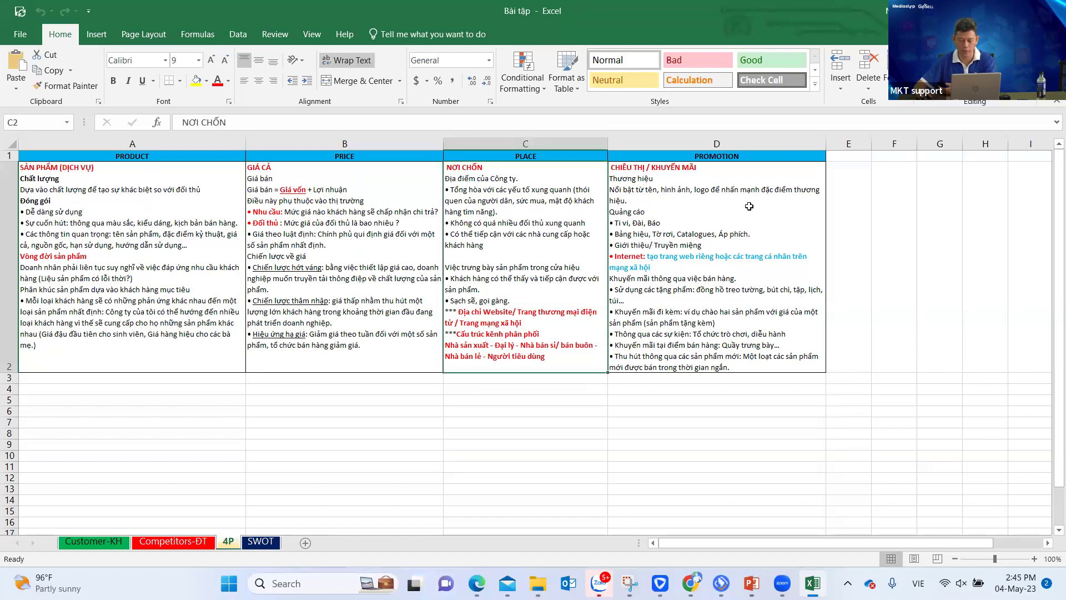
pyautogui.press('Right')
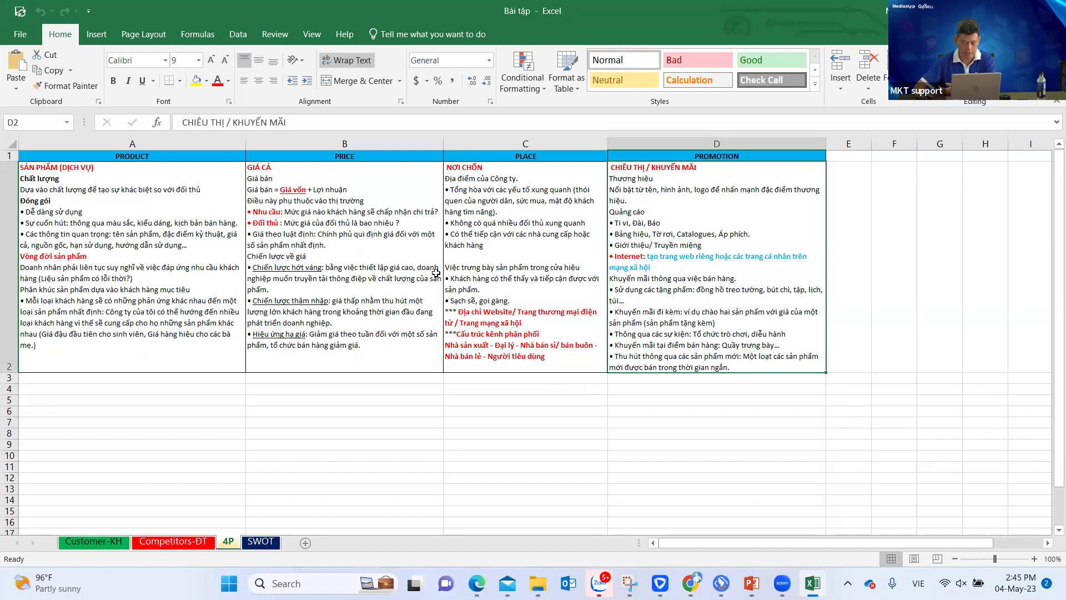
pyautogui.click(166, 410)
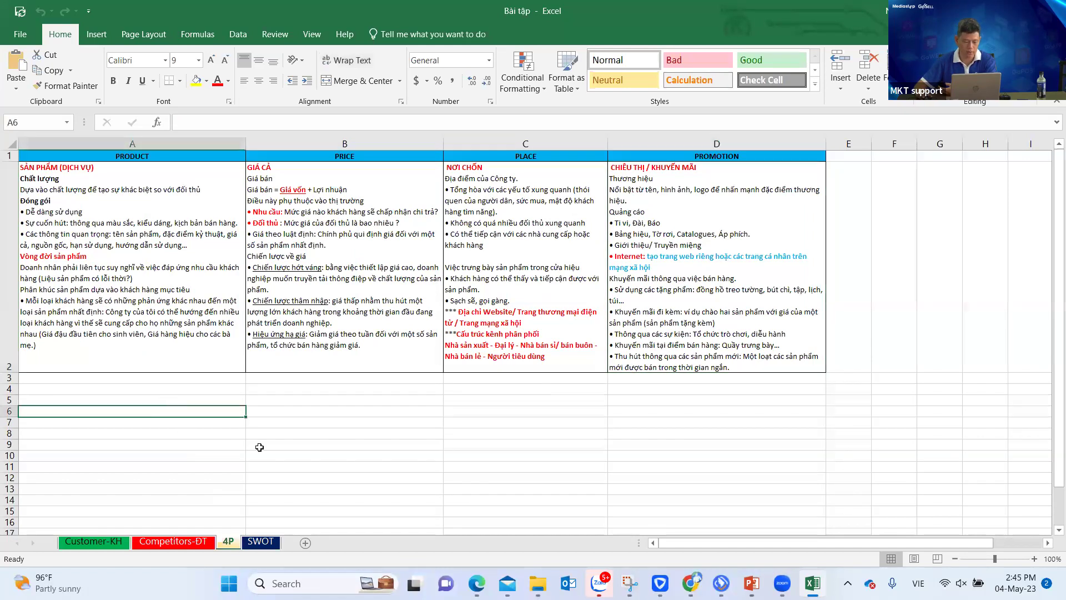
pyautogui.click(165, 403)
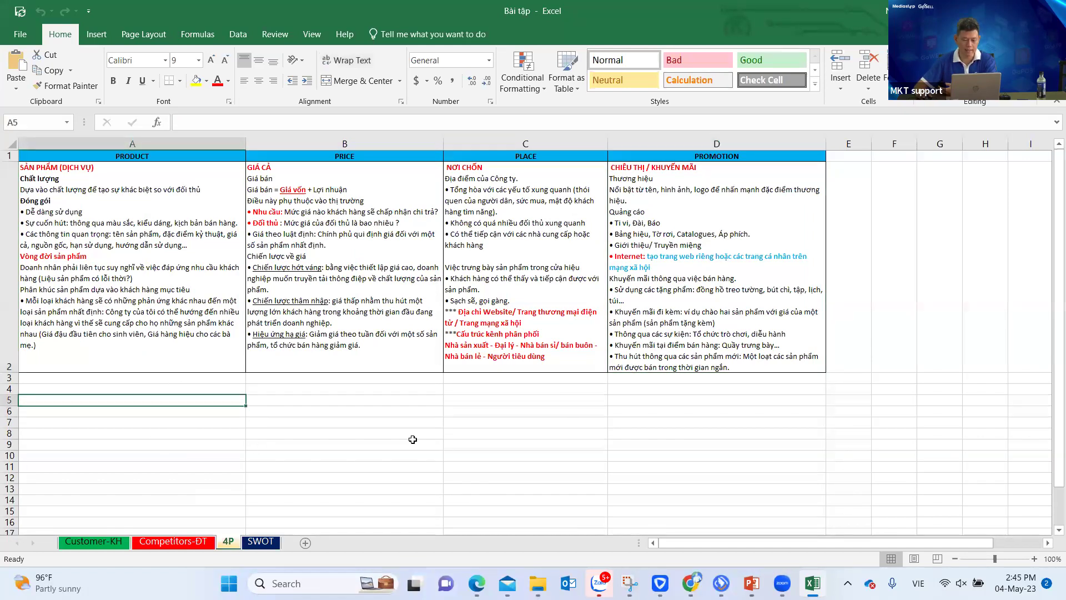
pyautogui.click(365, 397)
pyautogui.click(539, 390)
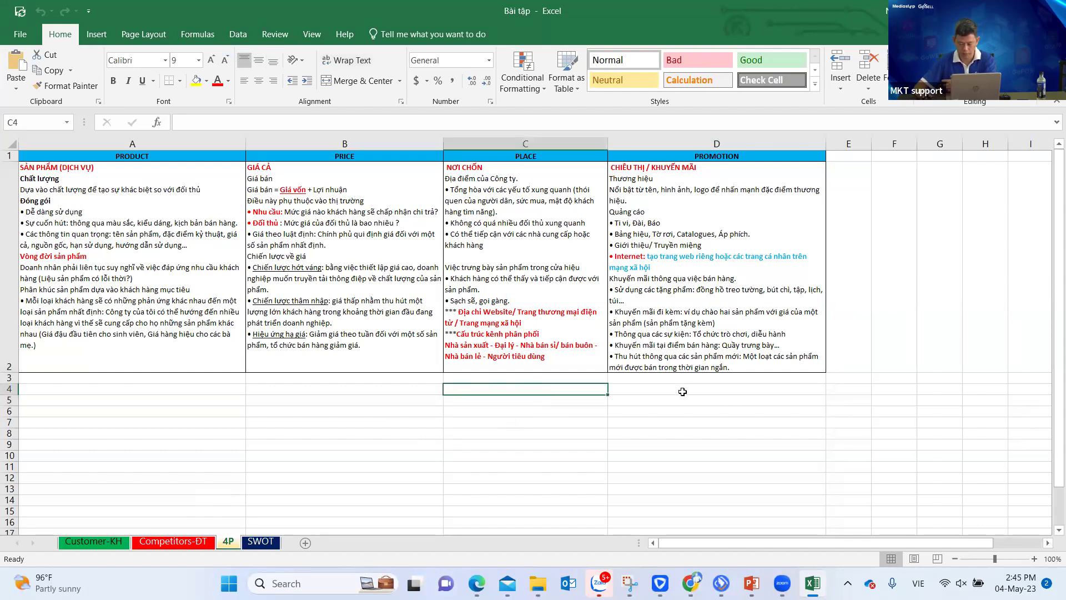
# Step: Open the SWOT sheet and examine its Strength, Weakness, Opportunities and Threats boxes
pyautogui.click(256, 542)
pyautogui.click(450, 346)
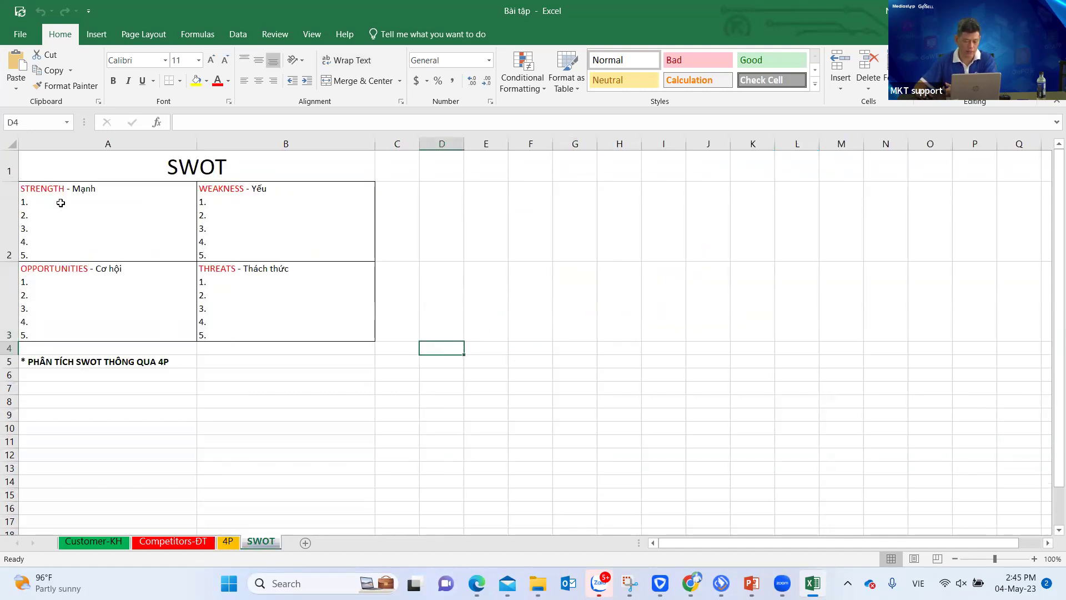
pyautogui.click(145, 220)
pyautogui.click(293, 217)
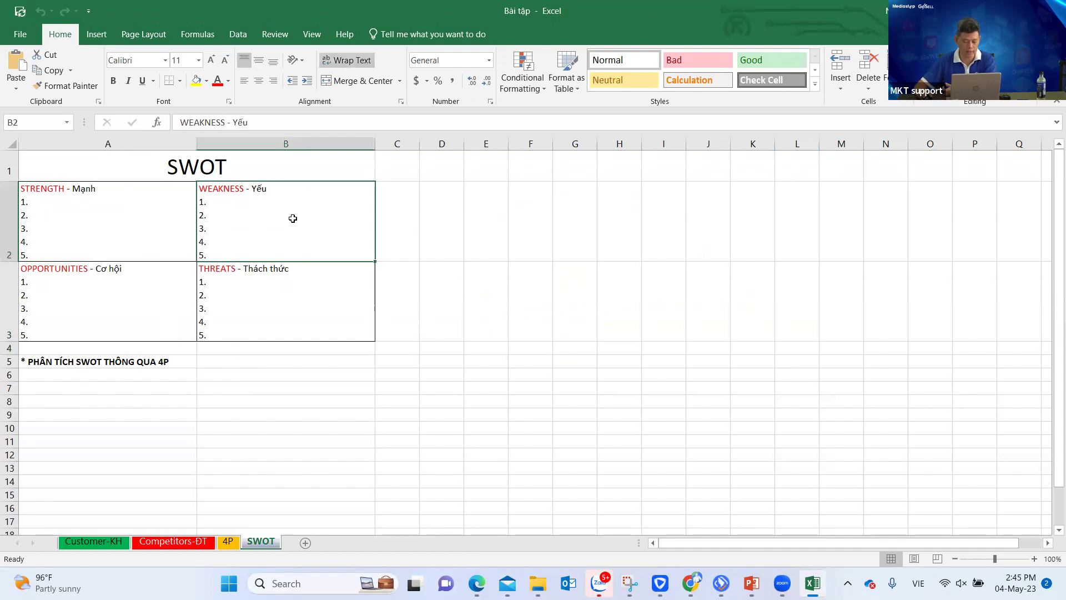
pyautogui.click(186, 278)
pyautogui.click(305, 297)
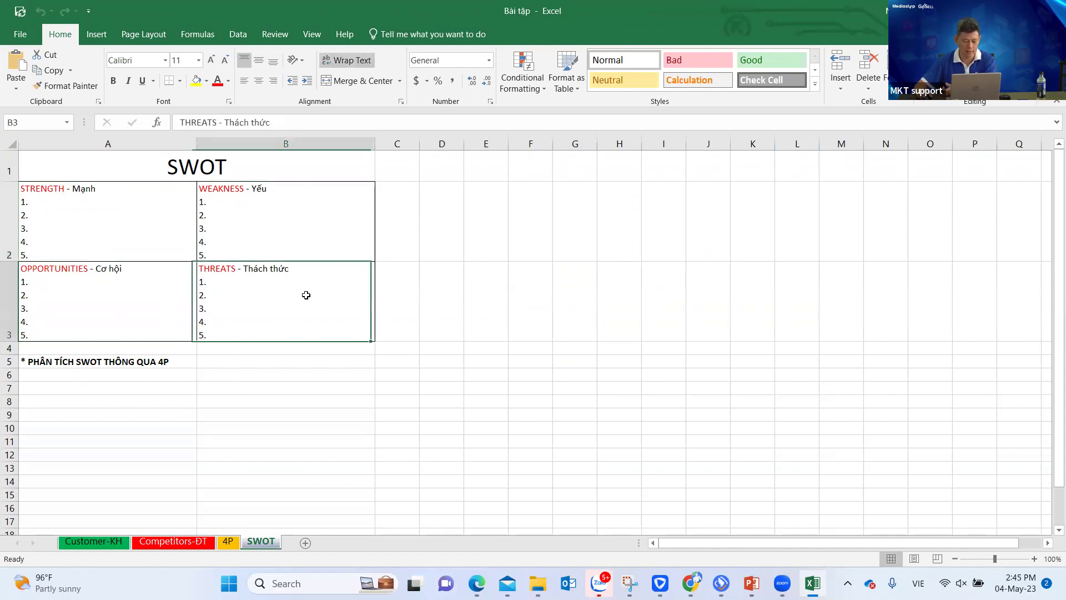
pyautogui.click(137, 228)
pyautogui.click(307, 218)
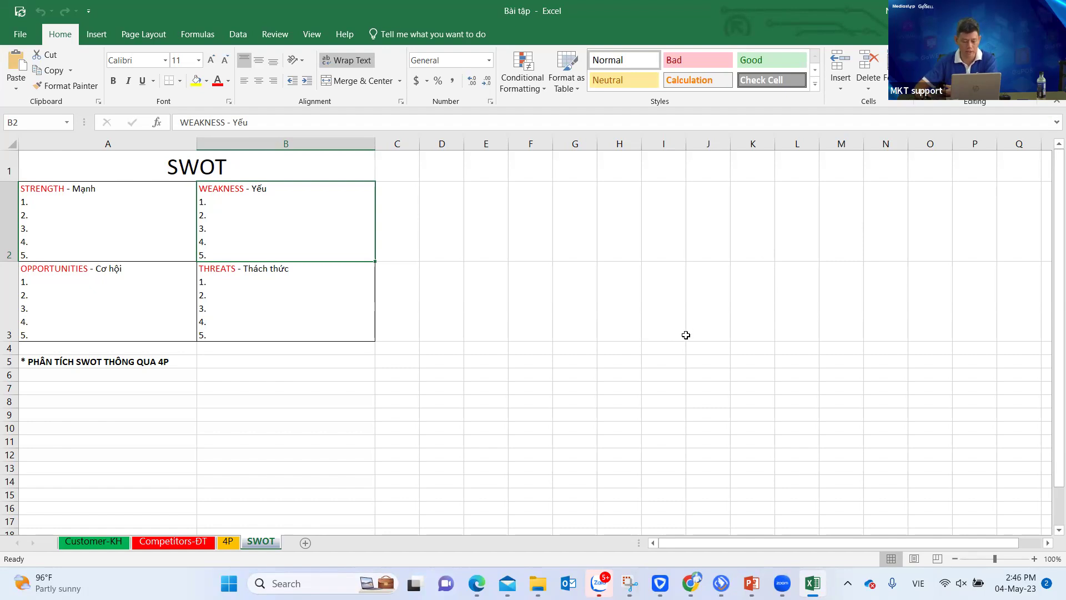
# Step: Switch to the GoSELL admin site in Chrome and view its Trang Chủ overview page
pyautogui.moveTo(691, 583)
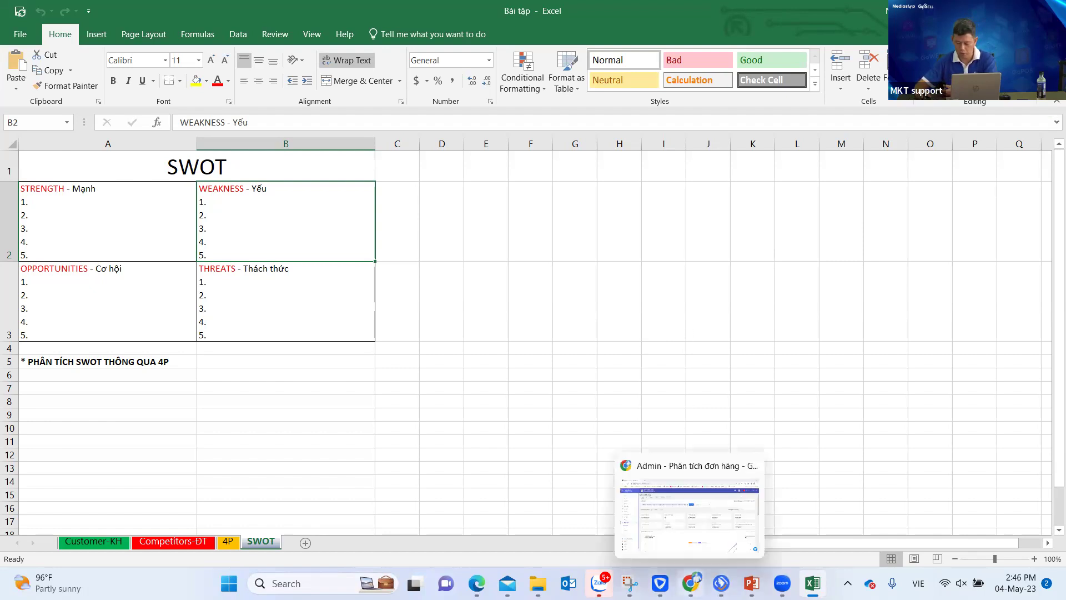
pyautogui.click(686, 516)
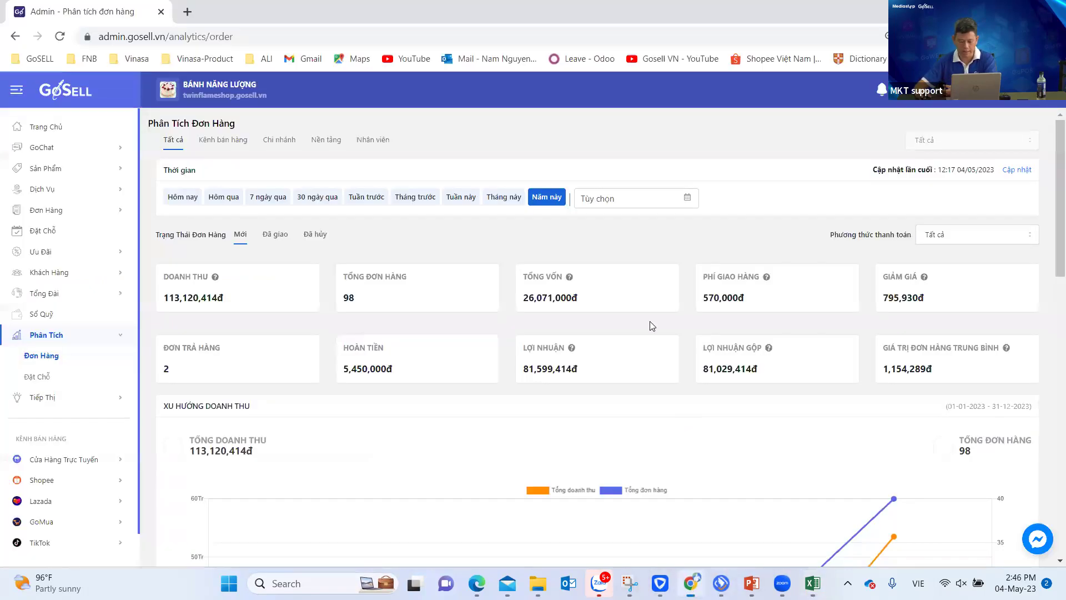
pyautogui.click(52, 129)
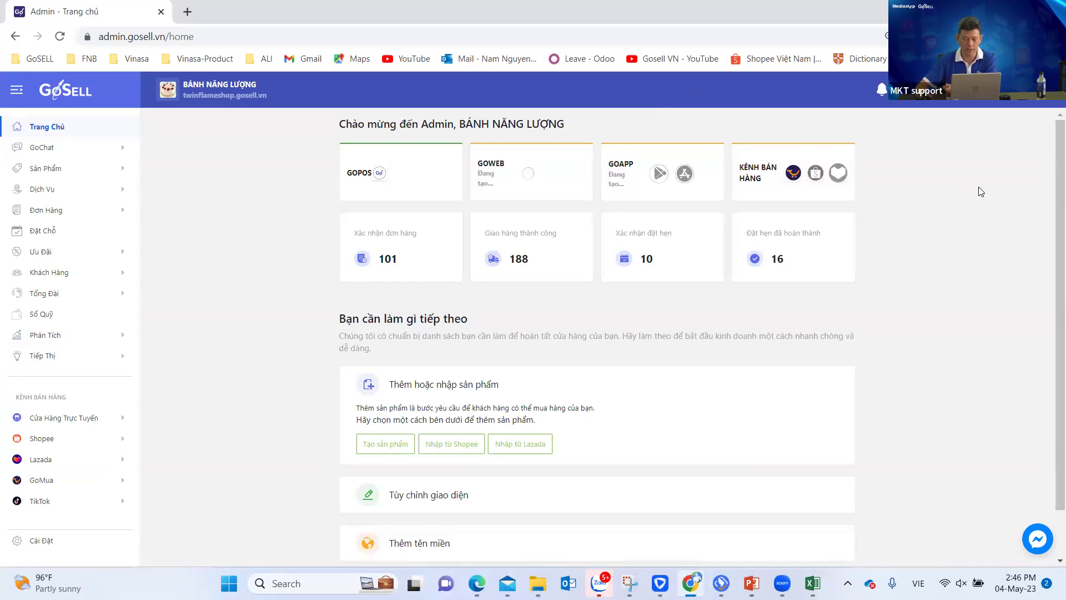
pyautogui.scroll(-1, 248, 210)
pyautogui.scroll(1, 246, 212)
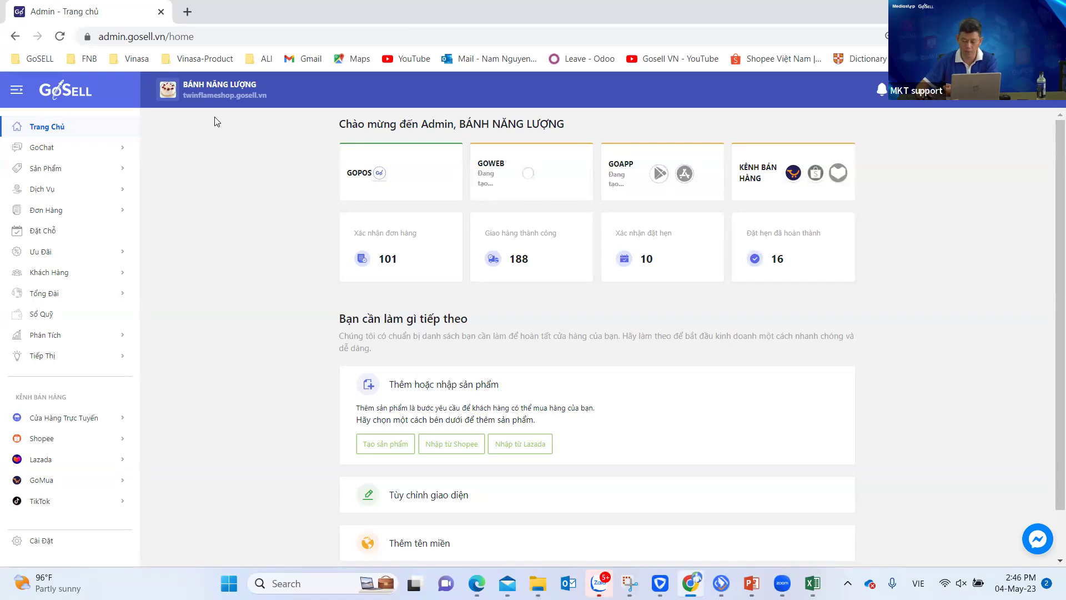
pyautogui.click(58, 129)
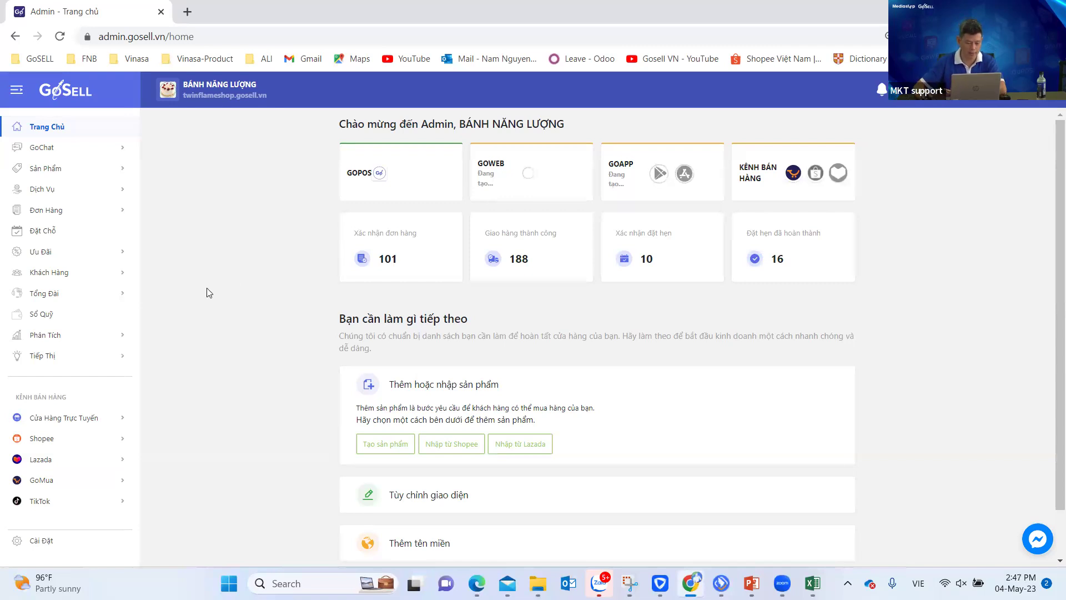
# Step: Open the Danh Sách Đơn Hàng order list and show its Xuất export options
pyautogui.click(47, 214)
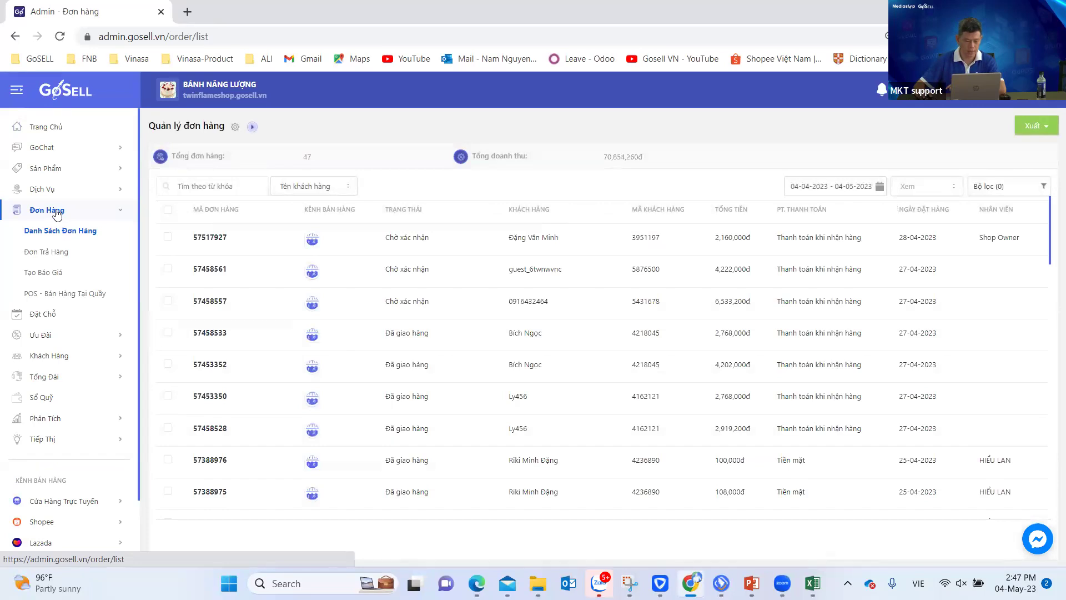
pyautogui.click(56, 212)
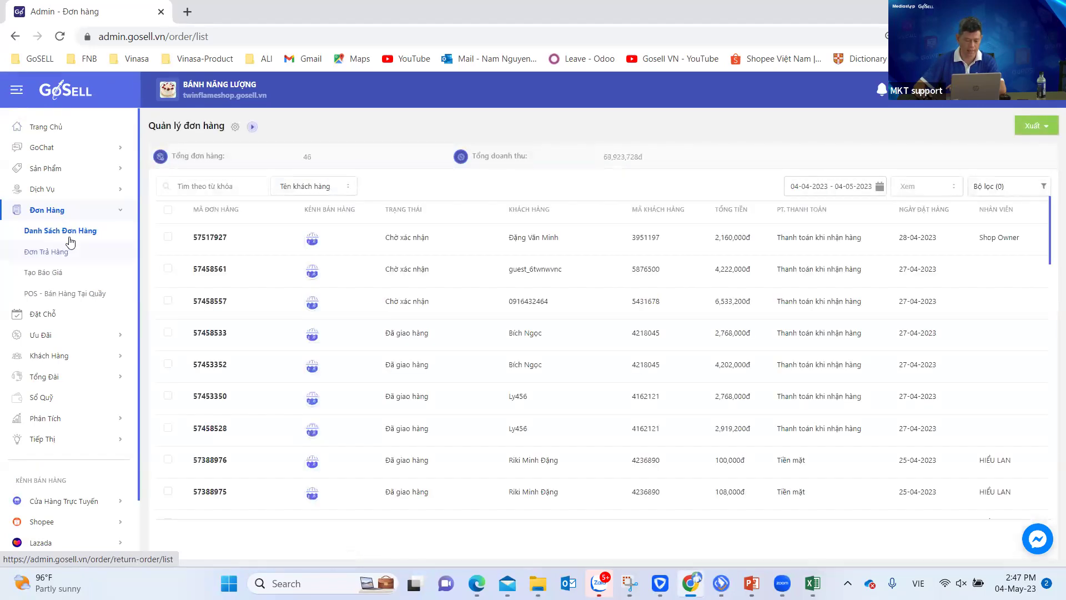
pyautogui.click(73, 232)
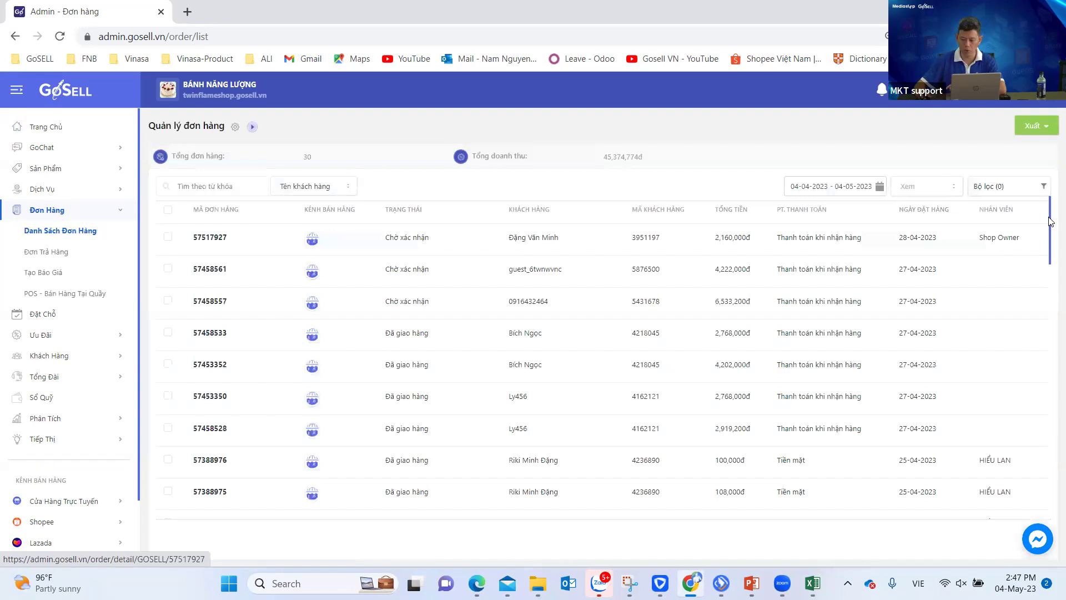
pyautogui.click(1030, 129)
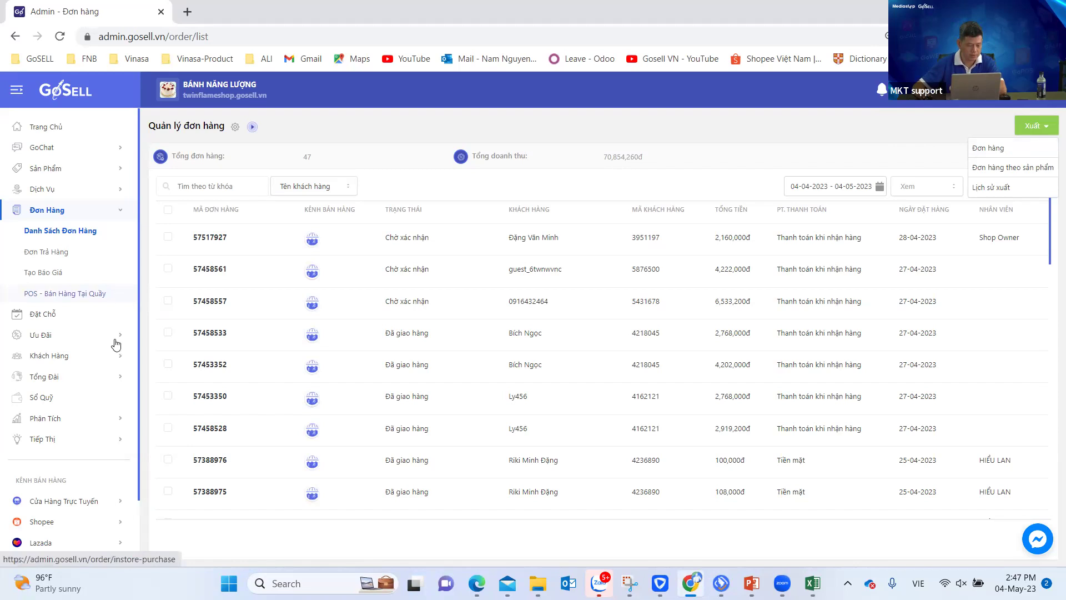
# Step: Open the Khách Hàng customer list and view its Xuất danh sách export options
pyautogui.click(65, 358)
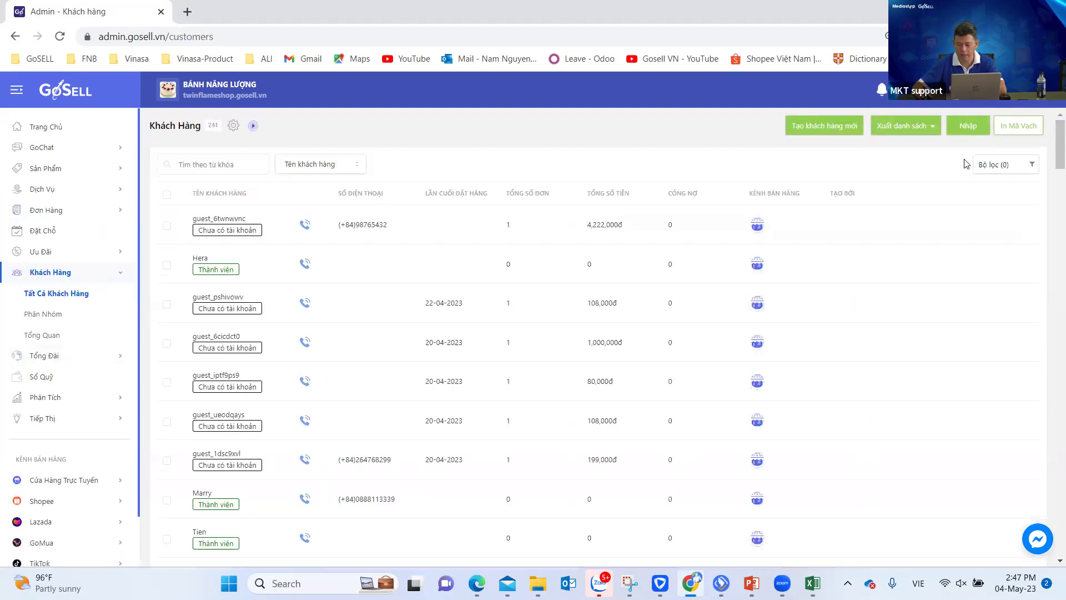
pyautogui.click(919, 126)
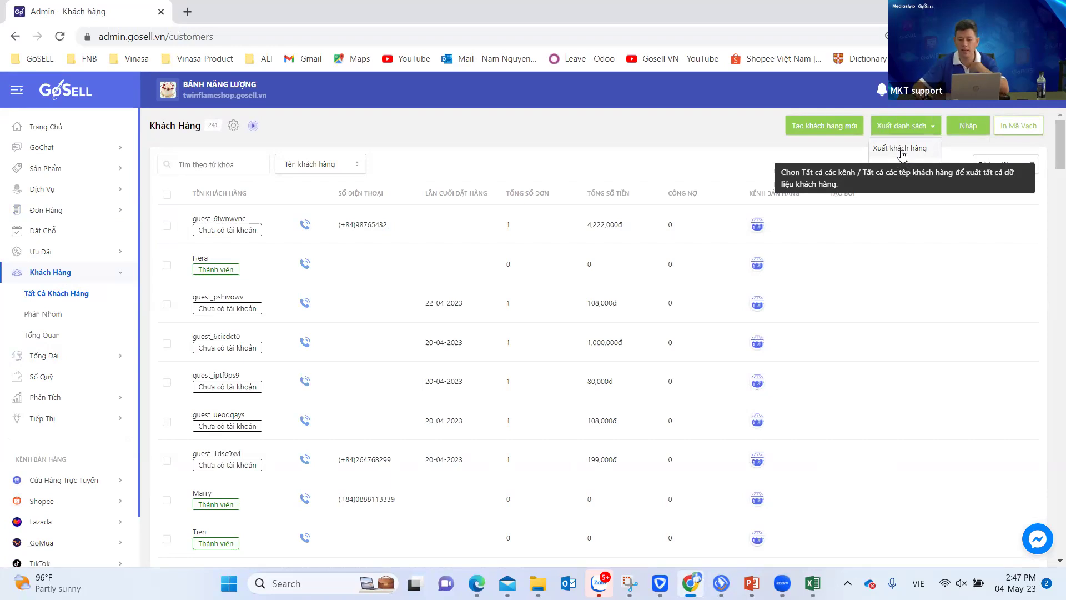
pyautogui.click(629, 133)
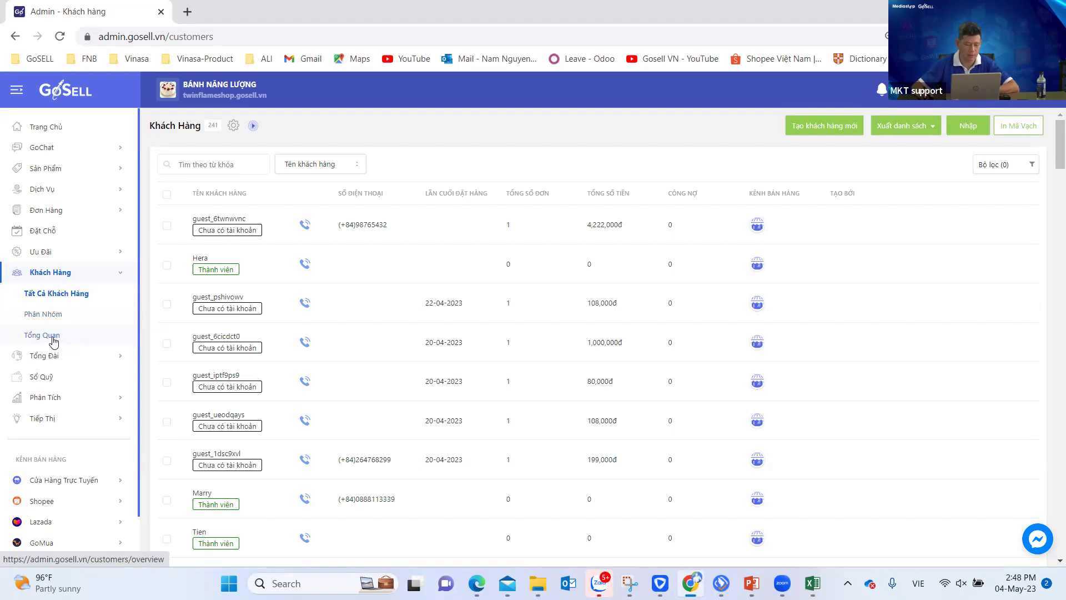
# Step: Open the customer overview analysis and view its figures for Hôm nay and Tháng trước
pyautogui.click(53, 337)
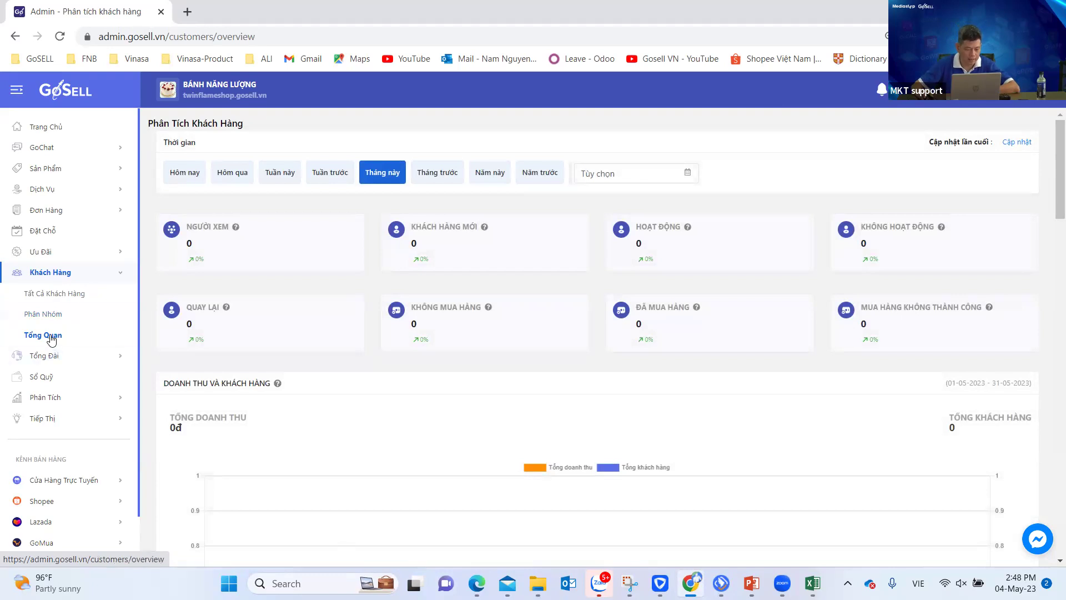
pyautogui.click(51, 336)
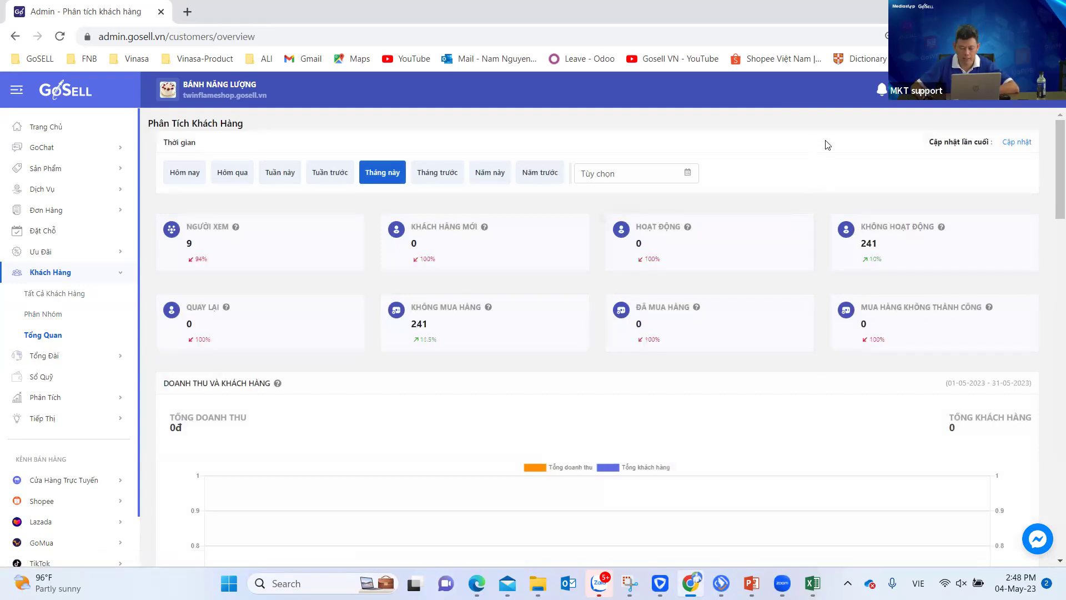
pyautogui.click(179, 177)
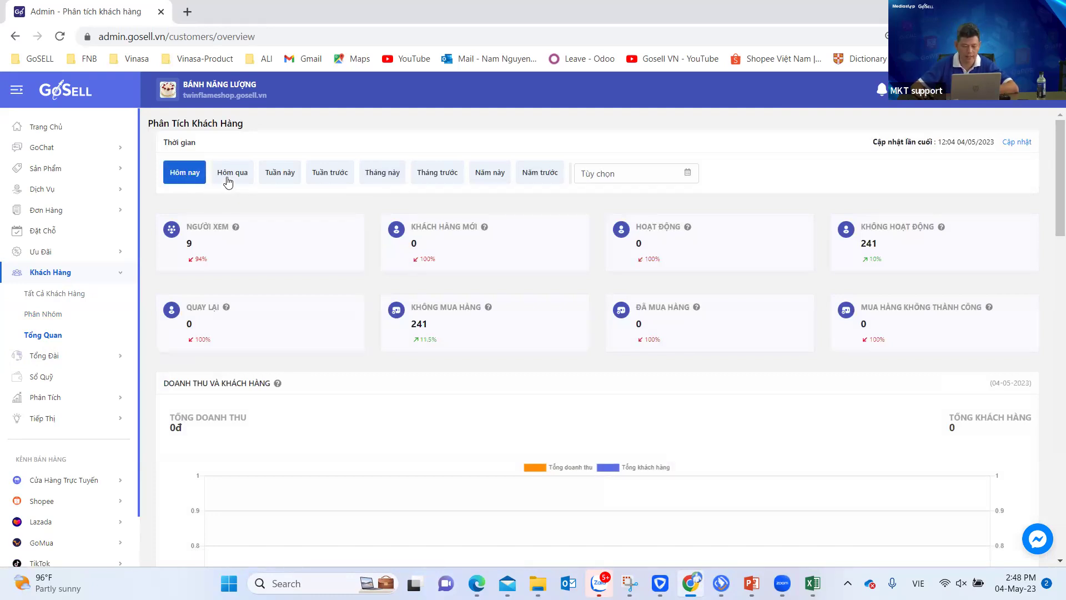
pyautogui.click(382, 173)
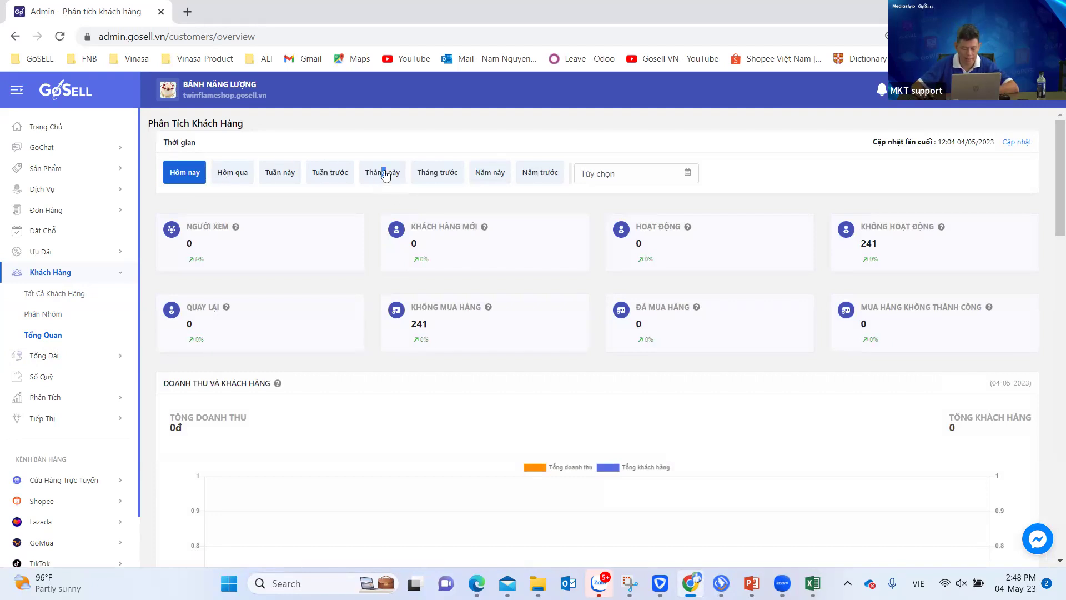
pyautogui.click(440, 177)
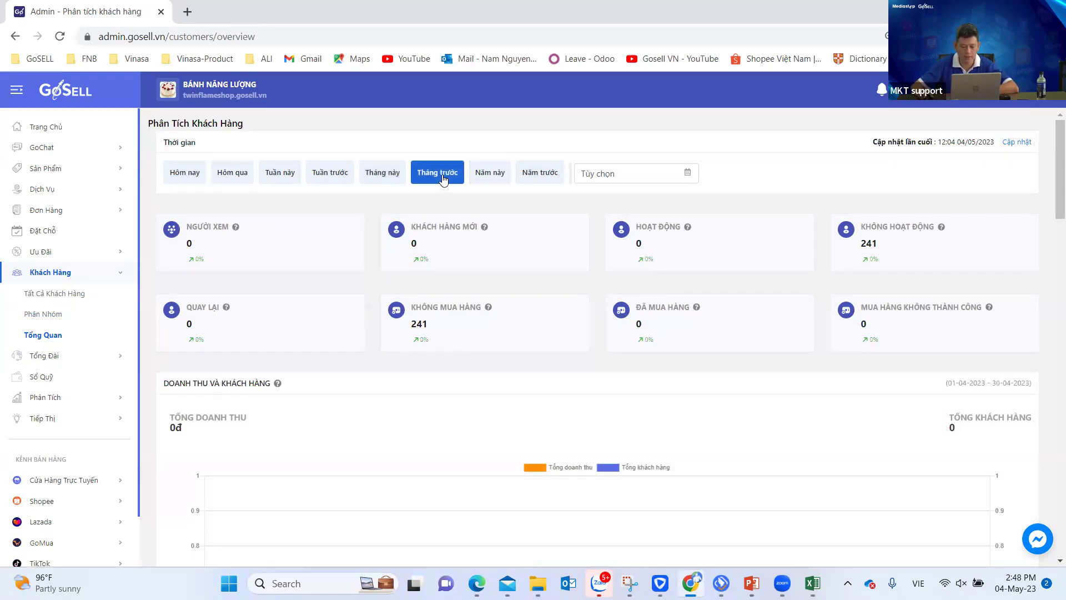
pyautogui.click(689, 174)
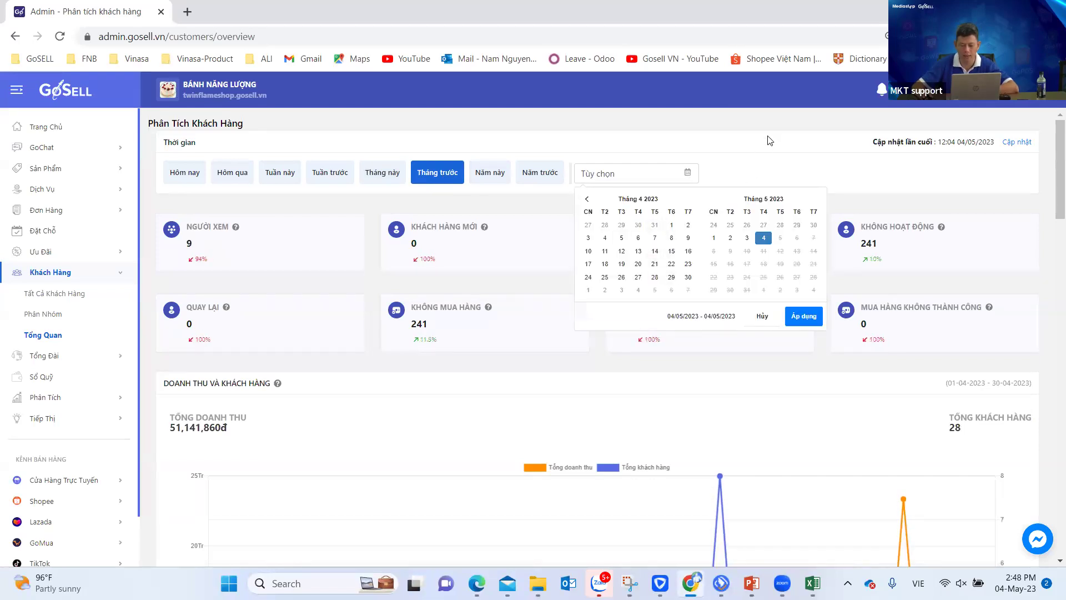
pyautogui.click(577, 155)
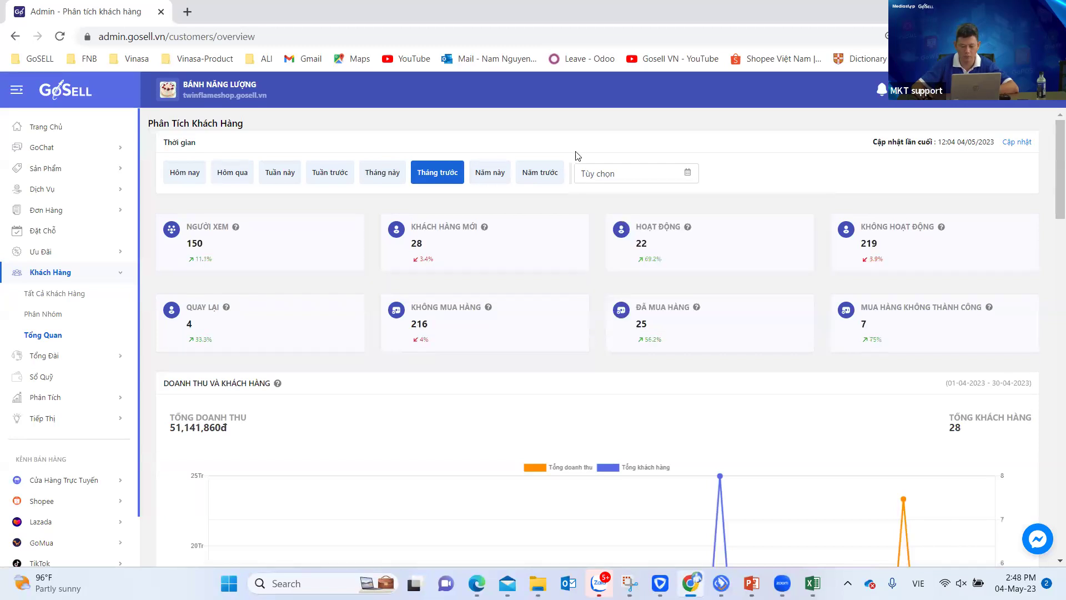
# Step: Set the customer analysis period to Năm này and read the explanation of the Người Xem metric
pyautogui.click(496, 177)
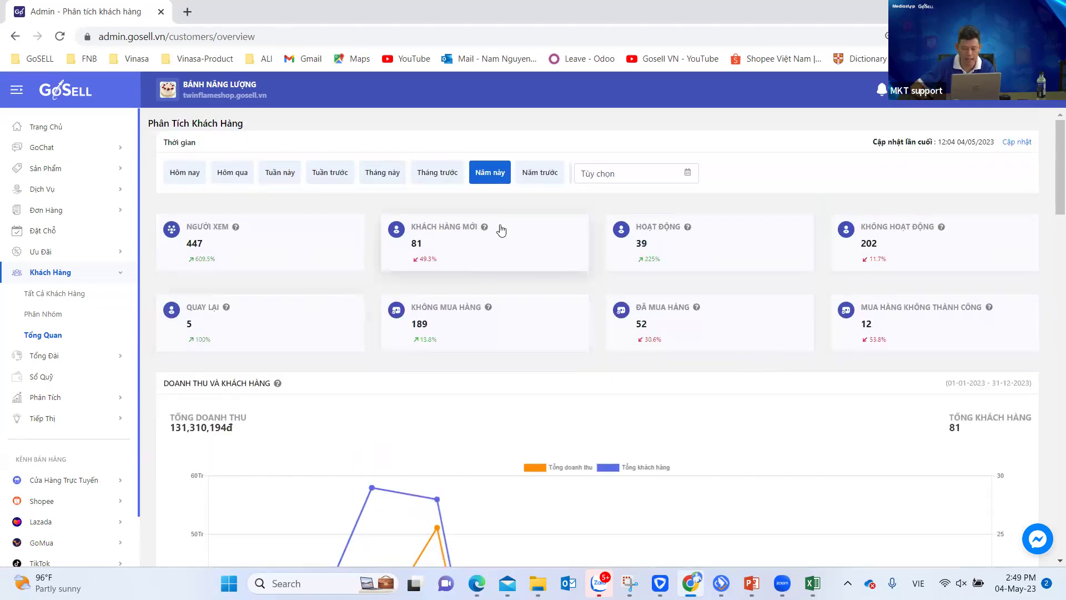
pyautogui.moveTo(238, 228)
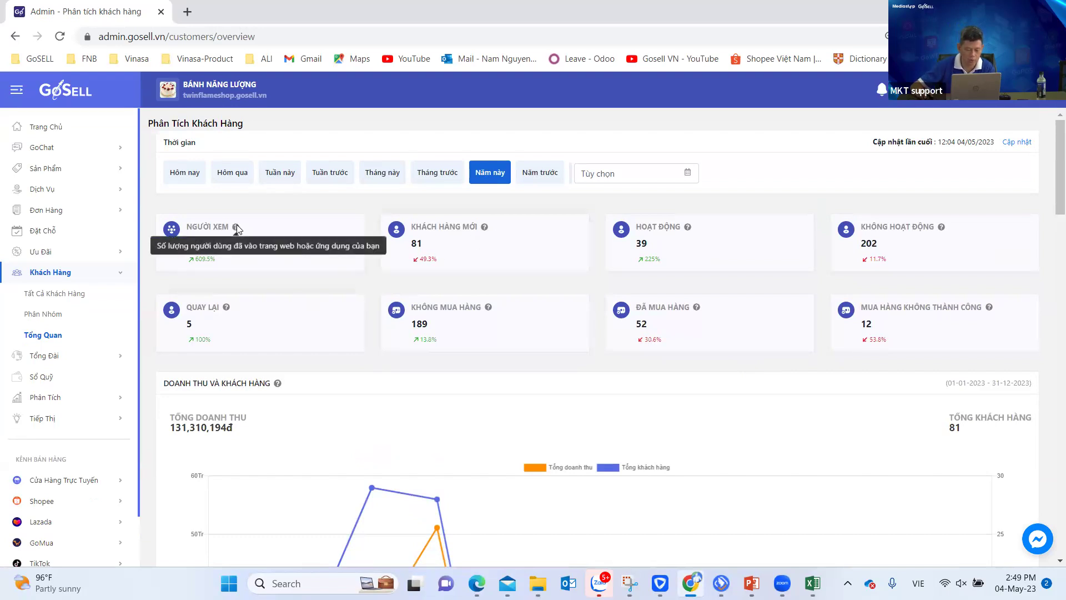
pyautogui.click(238, 228)
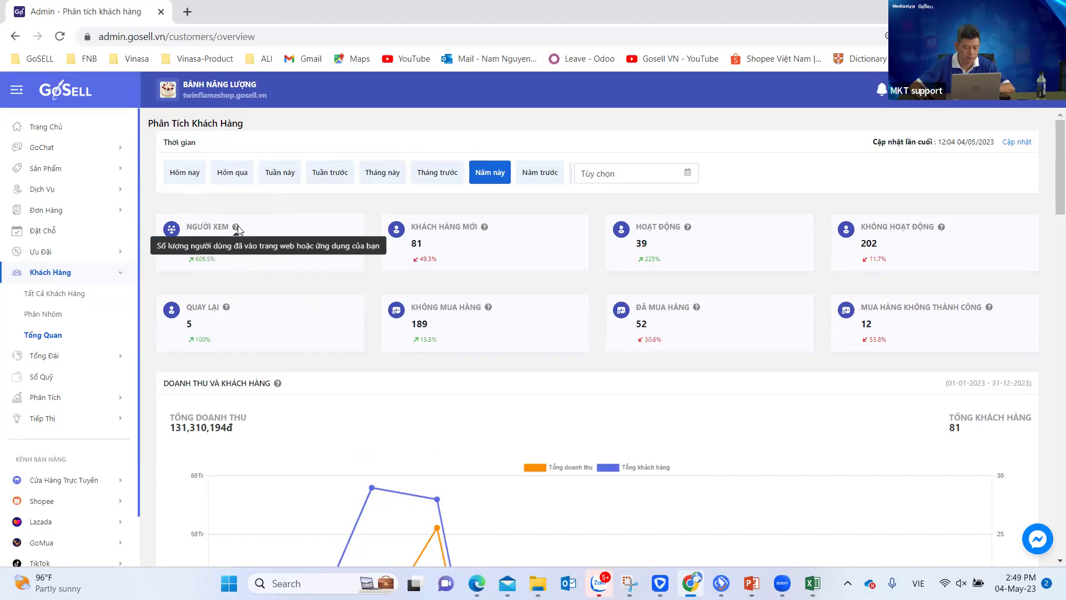
pyautogui.click(237, 228)
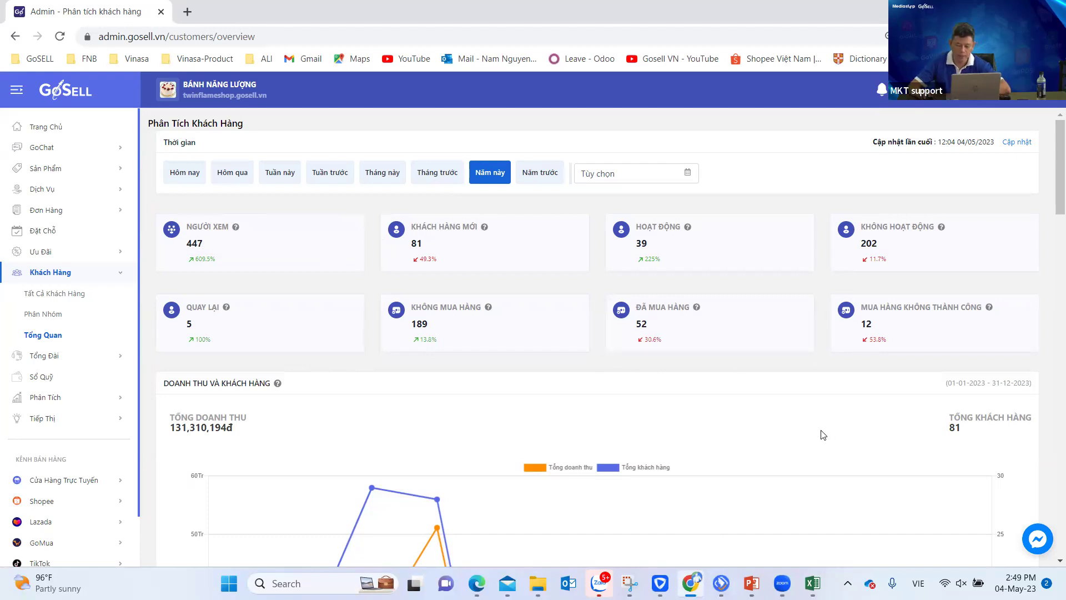
# Step: Examine the monthly revenue and customer lines in the Doanh Thu Và Khách Hàng chart
pyautogui.scroll(-5, 823, 435)
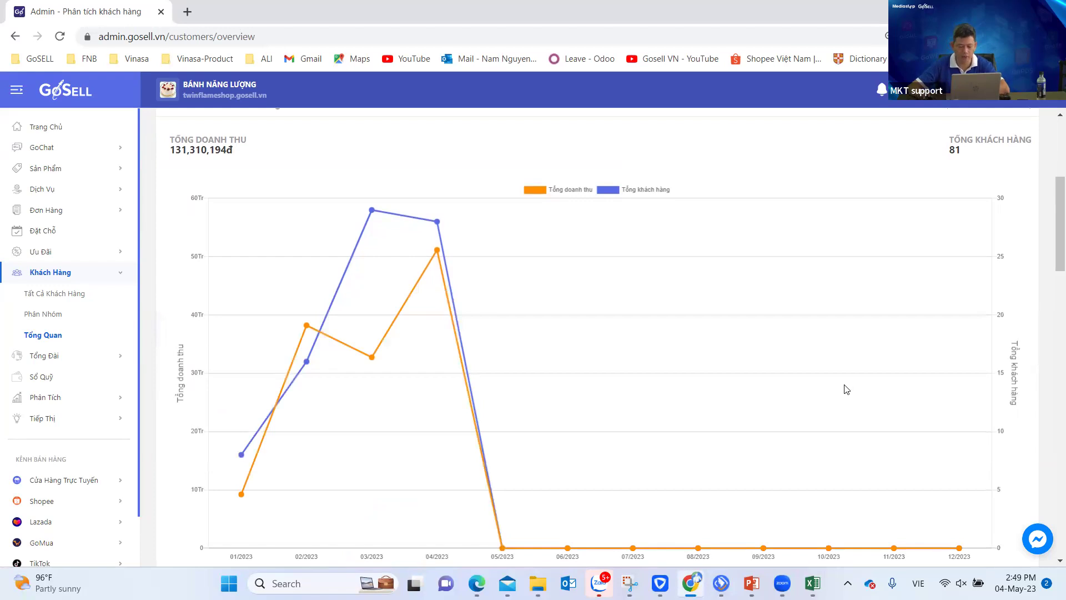
pyautogui.scroll(-1, 834, 369)
pyautogui.scroll(1, 835, 370)
pyautogui.scroll(-1, 835, 367)
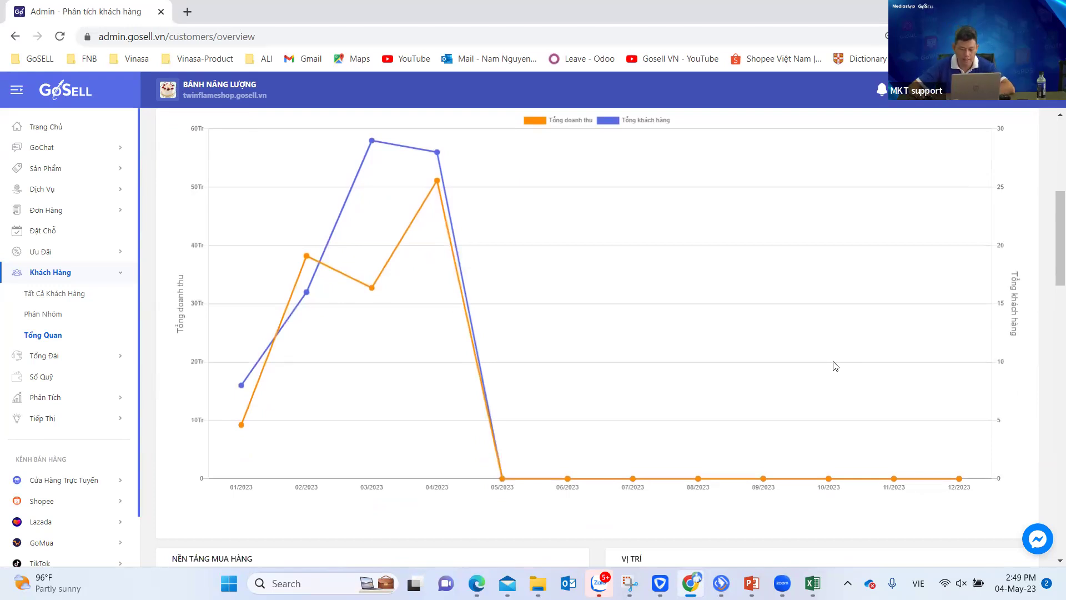
pyautogui.scroll(1, 836, 346)
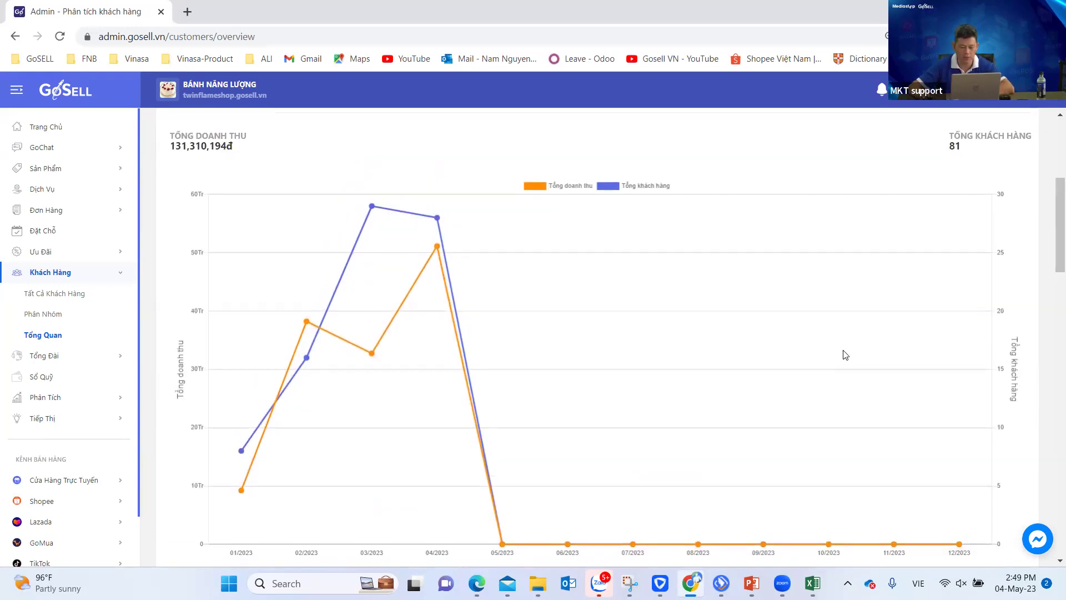
pyautogui.scroll(-1, 840, 352)
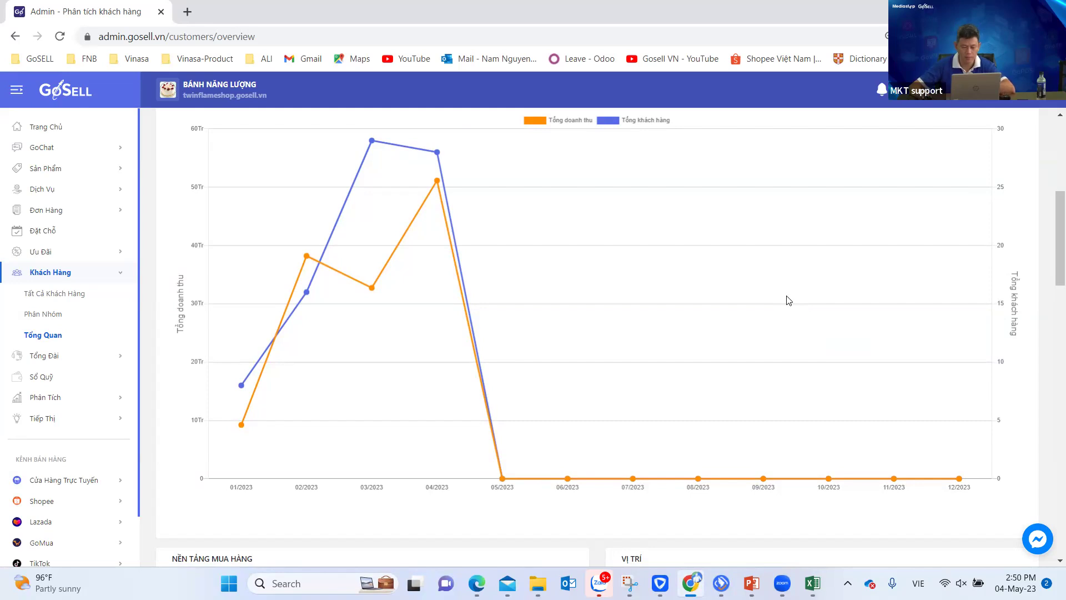
pyautogui.scroll(1, 788, 301)
pyautogui.scroll(-1, 788, 301)
pyautogui.scroll(1, 789, 300)
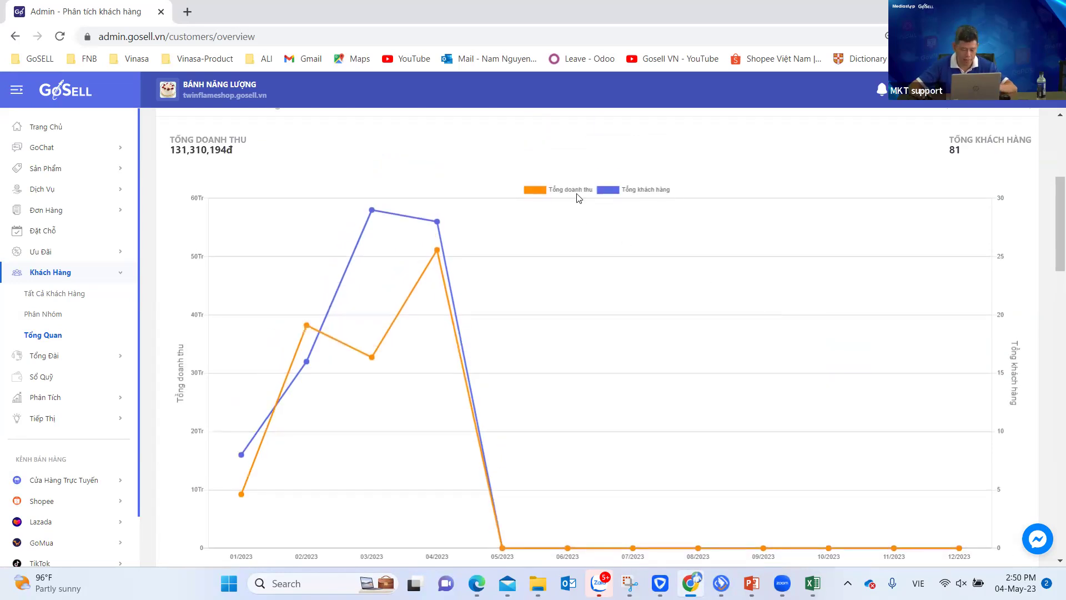
pyautogui.press('ctrl')
pyautogui.press('ctrl')
pyautogui.press('ctrl')
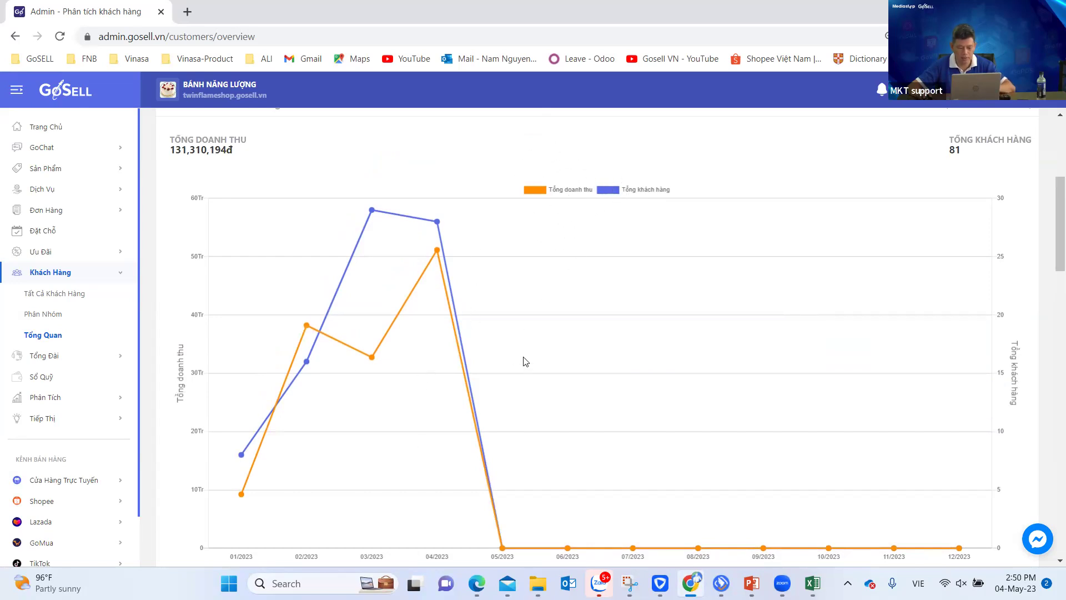
pyautogui.press('ctrl')
pyautogui.press('ctrl')
pyautogui.press('ctrl')
# Step: Examine the purchase platform, location, gender and age breakdowns below the revenue chart
pyautogui.scroll(-5, 770, 291)
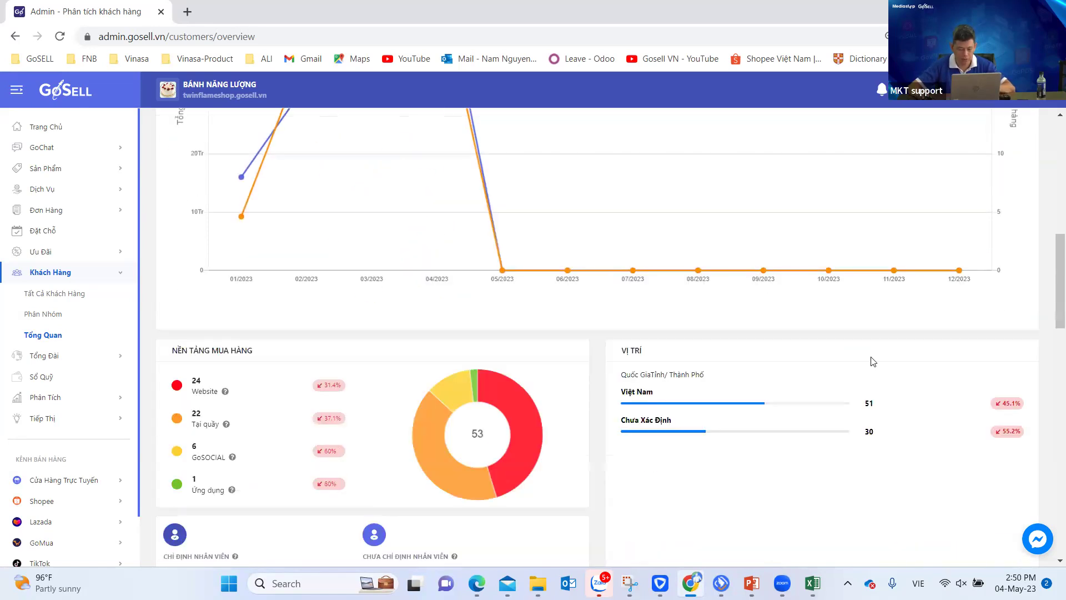
pyautogui.scroll(-4, 871, 368)
pyautogui.scroll(1, 356, 324)
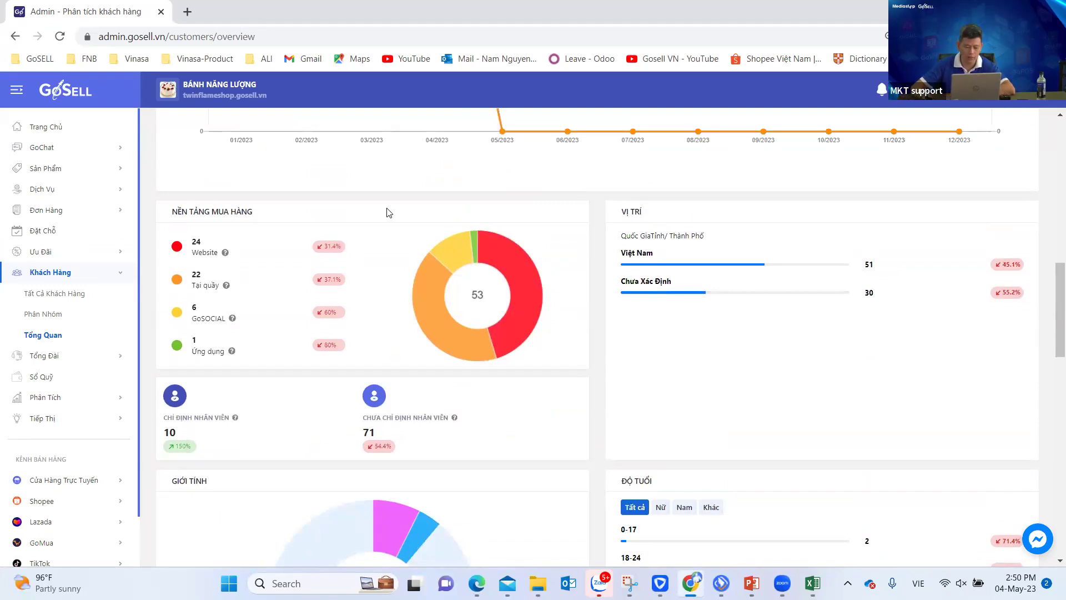
pyautogui.scroll(-3, 391, 222)
pyautogui.scroll(-2, 558, 369)
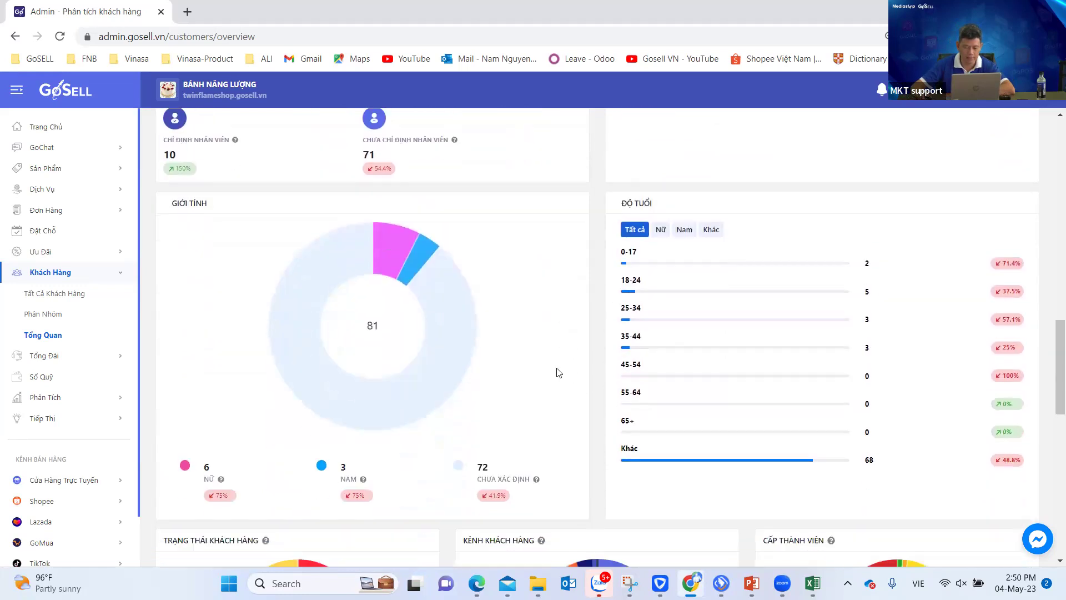
pyautogui.scroll(4, 558, 373)
pyautogui.scroll(1, 565, 291)
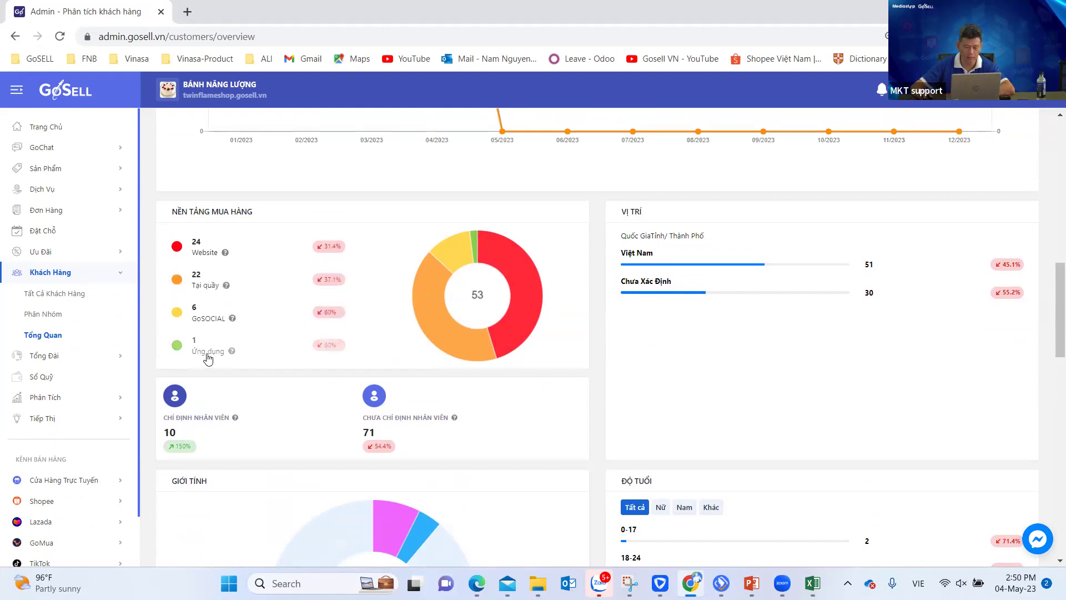
pyautogui.moveTo(532, 270)
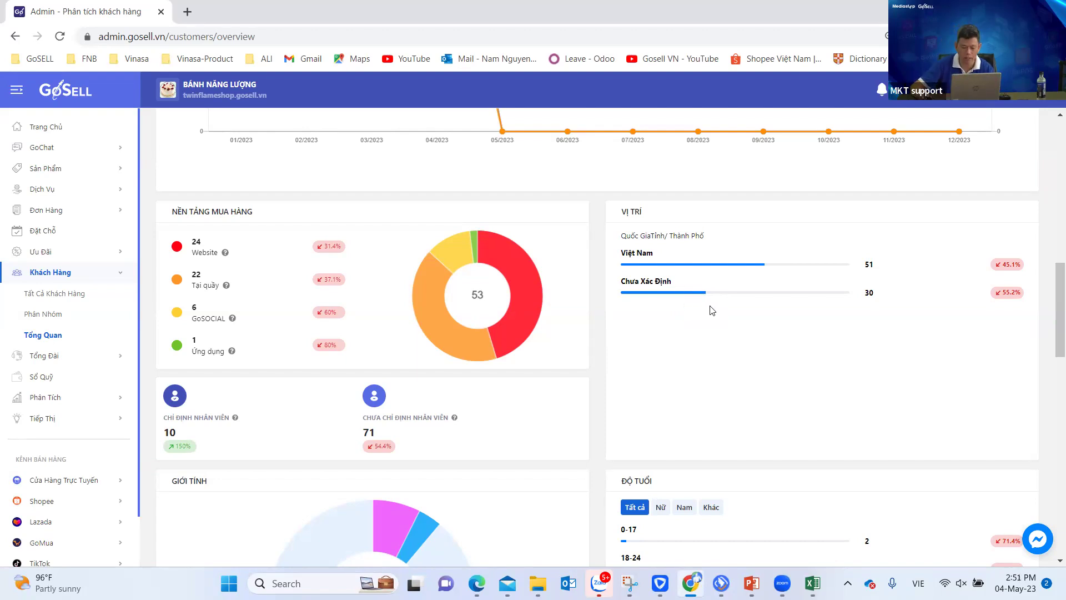
pyautogui.scroll(-4, 715, 311)
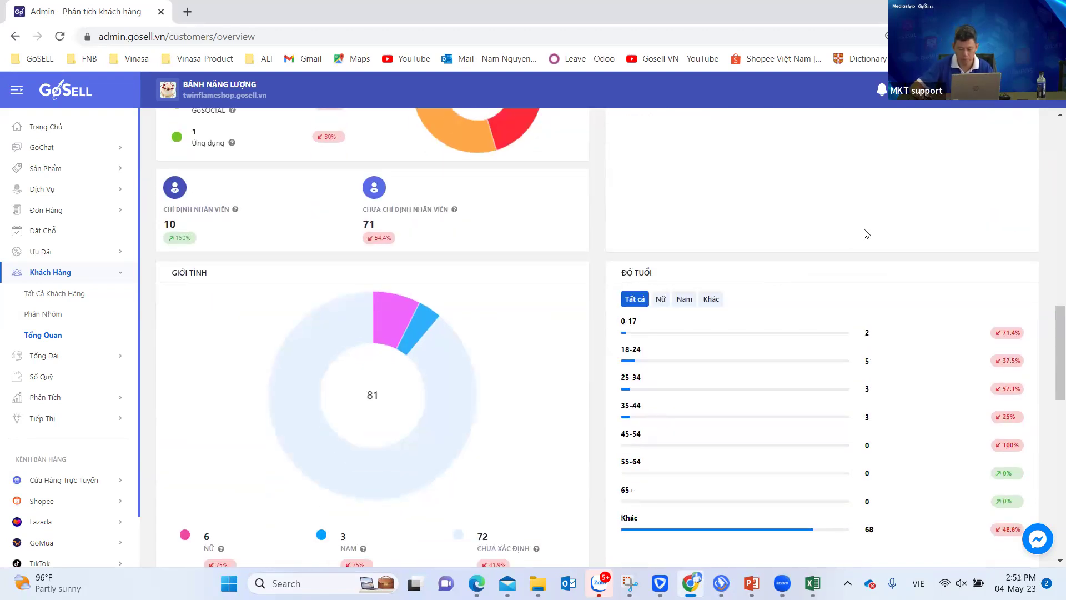
# Step: Examine the customer age, status, channel, membership level, tag and segment breakdowns in the customer overview
pyautogui.scroll(-1, 868, 233)
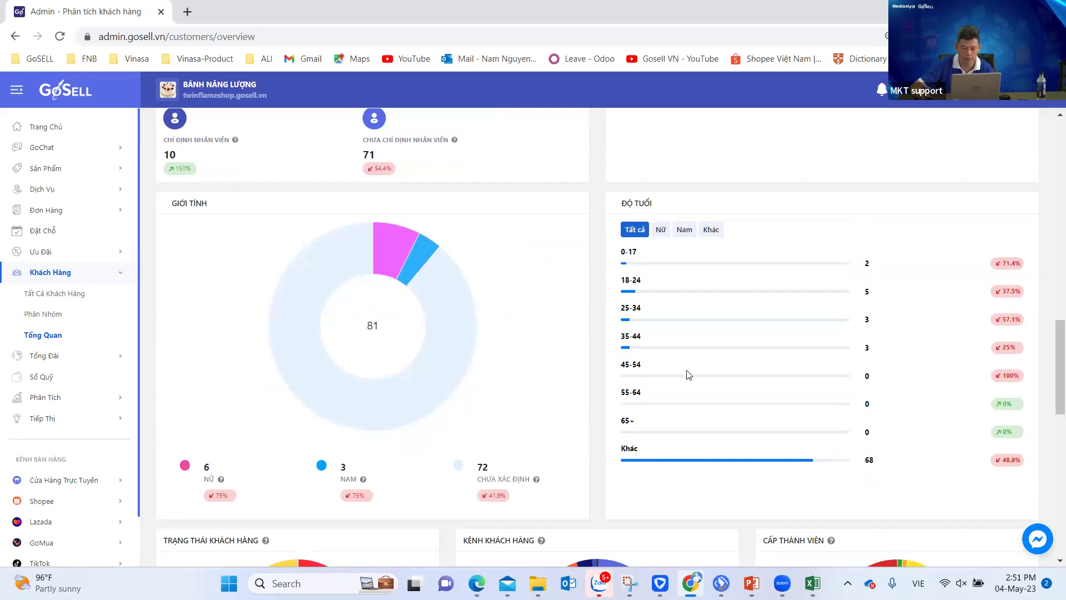
pyautogui.scroll(-6, 509, 305)
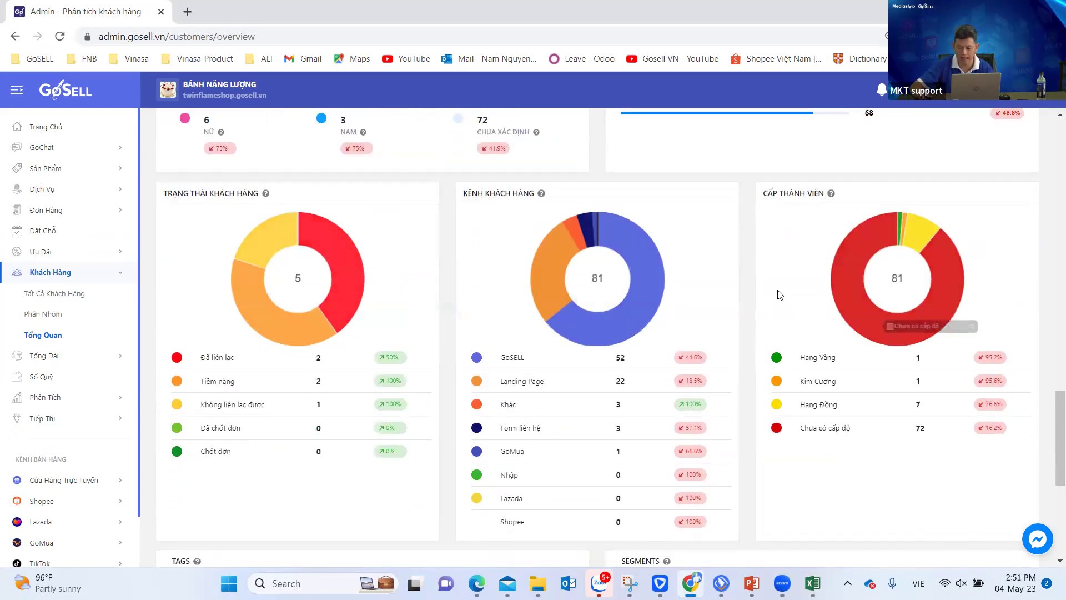
pyautogui.scroll(-6, 781, 294)
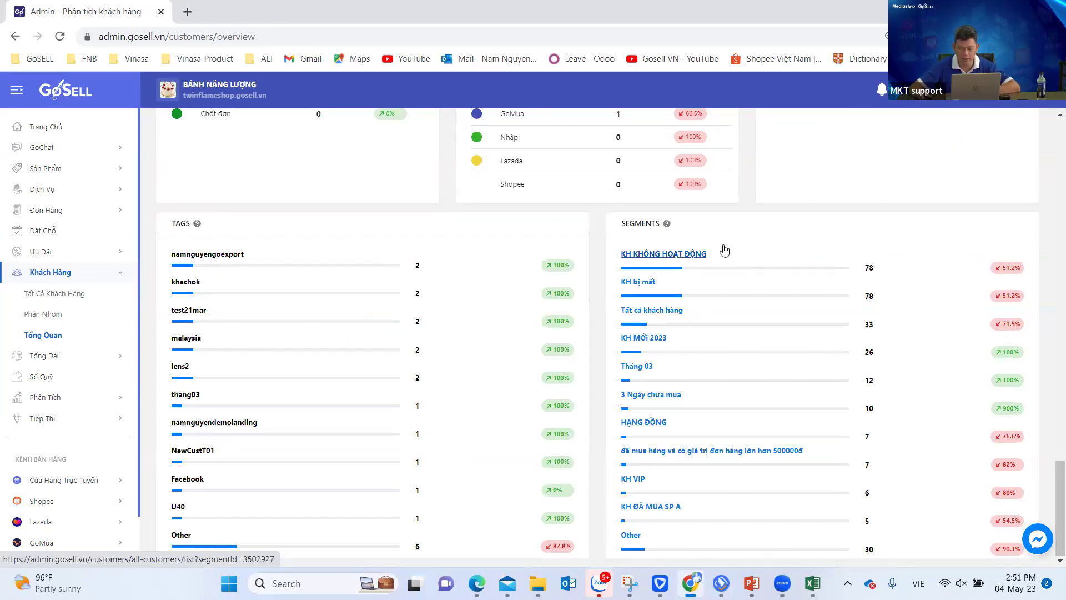
pyautogui.moveTo(669, 227)
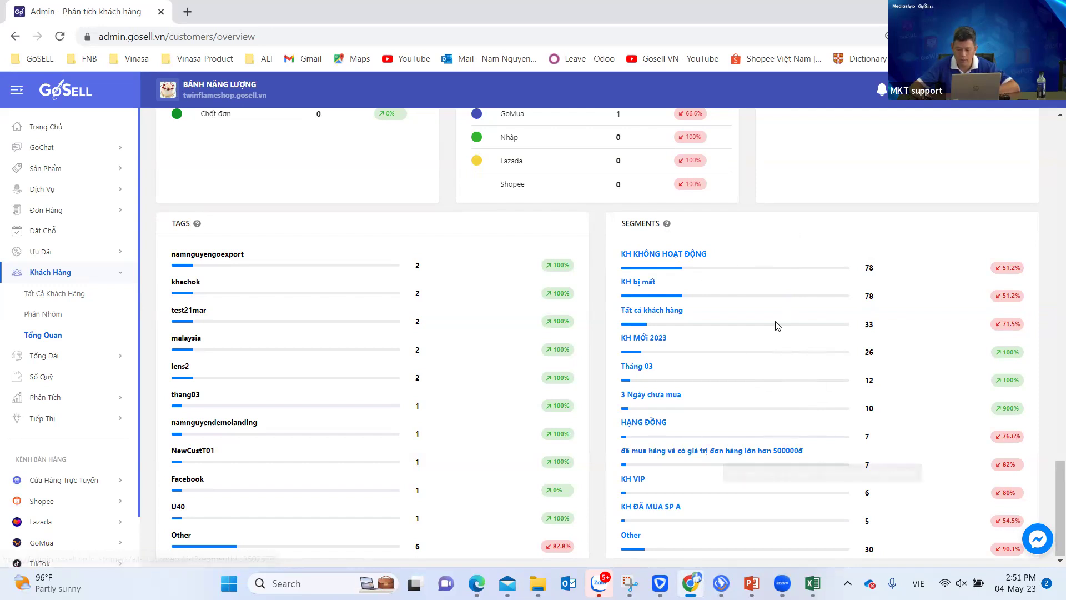
pyautogui.scroll(6, 777, 398)
pyautogui.scroll(-6, 776, 399)
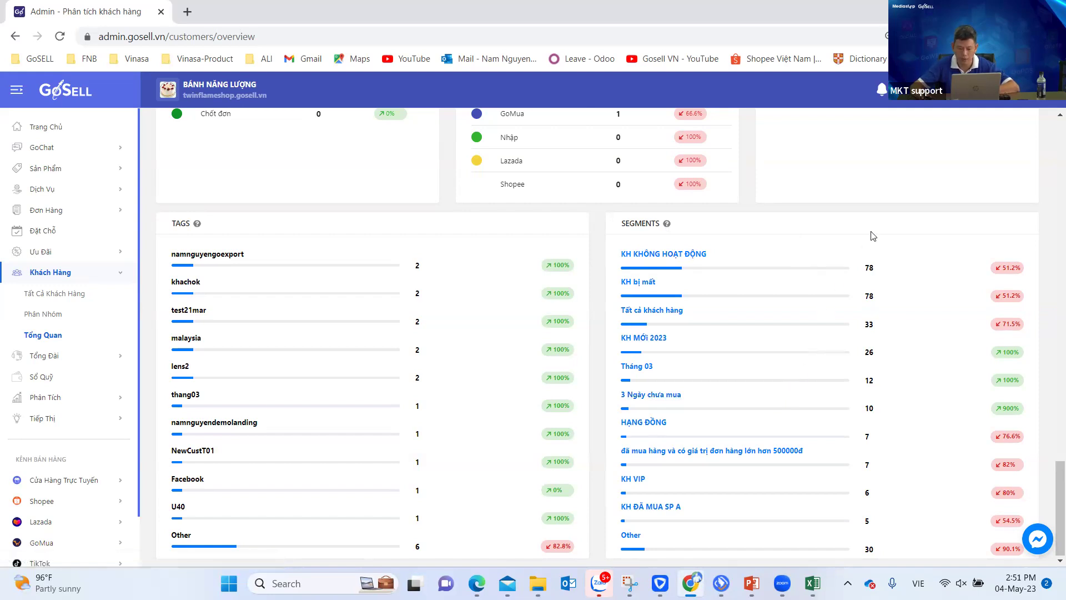
pyautogui.scroll(4, 899, 223)
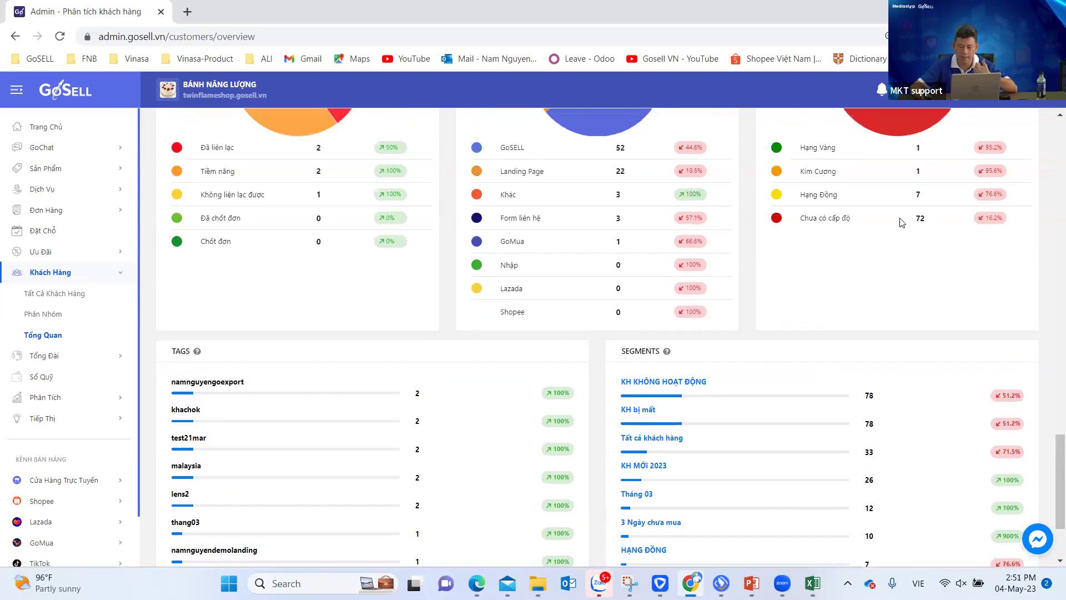
pyautogui.scroll(10, 858, 298)
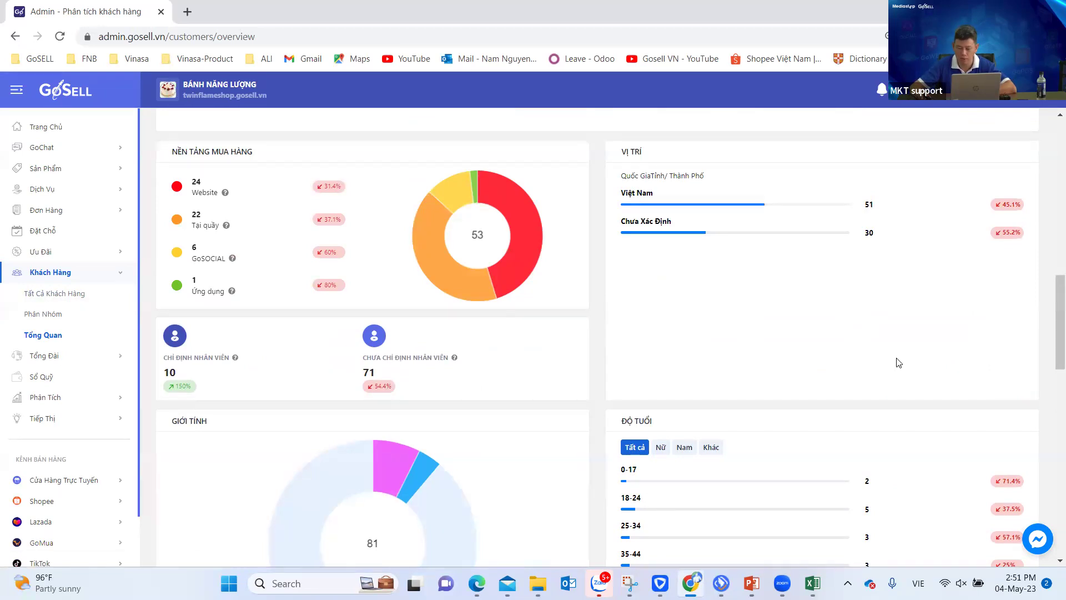
pyautogui.scroll(3, 899, 363)
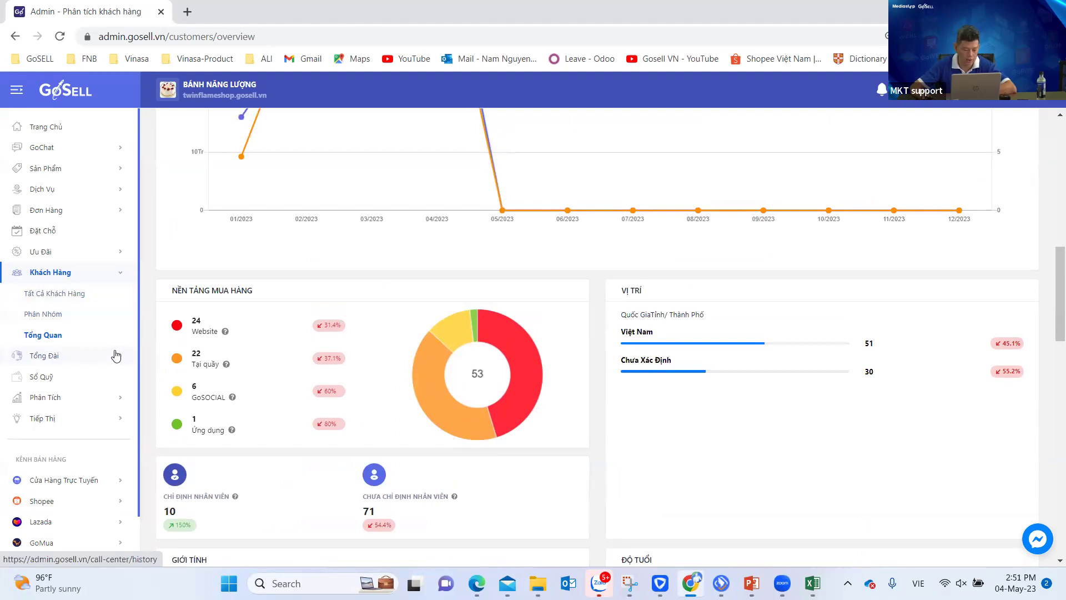
# Step: Open the order analysis (Phân Tích Đơn Hàng) and set its period to Năm này
pyautogui.click(48, 398)
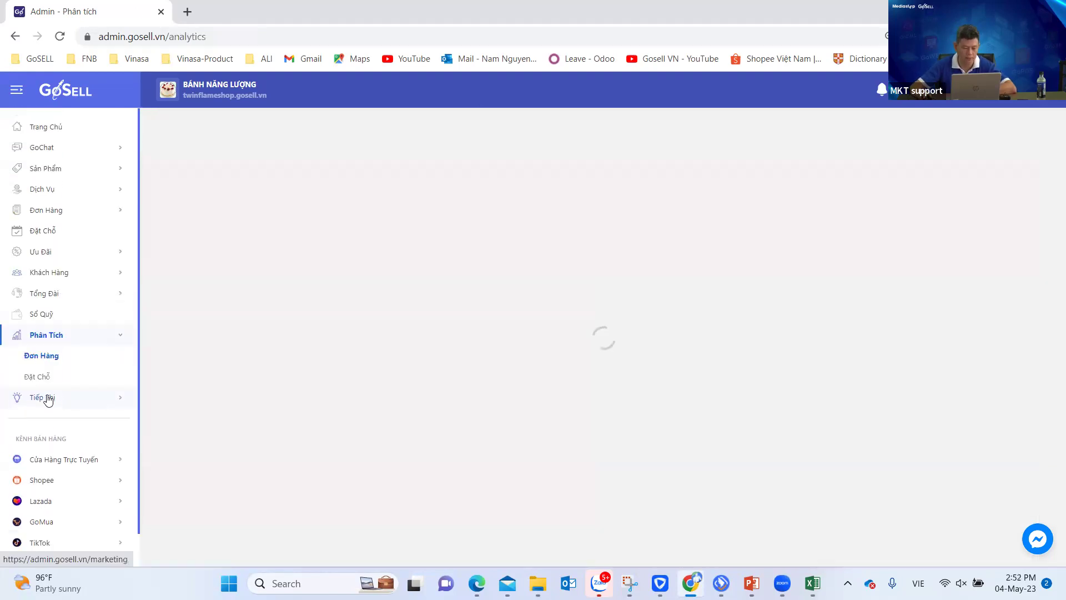
pyautogui.click(60, 335)
pyautogui.click(59, 336)
pyautogui.click(58, 333)
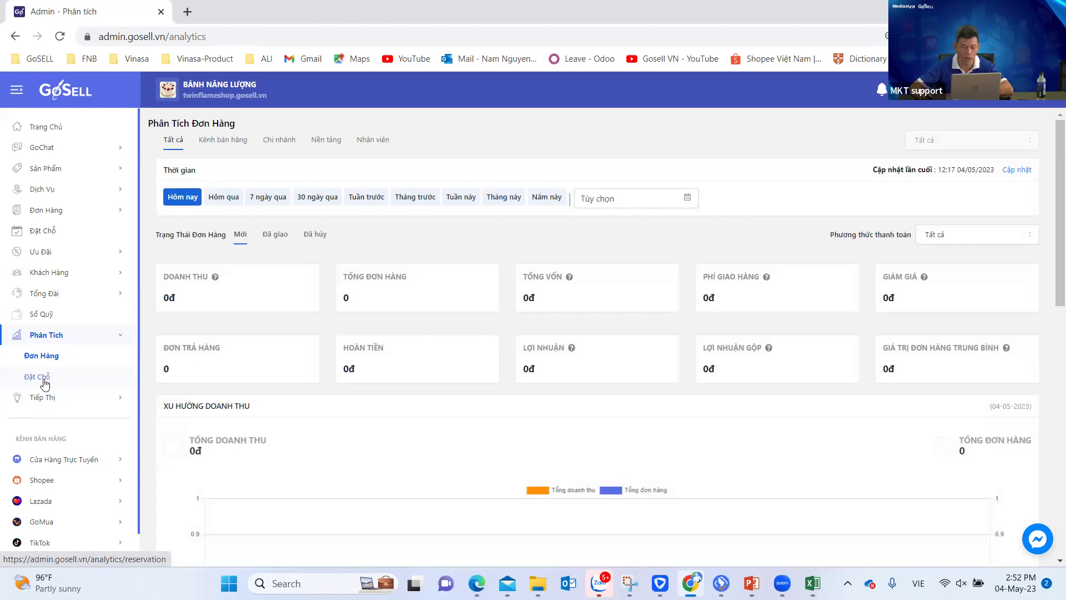
pyautogui.click(53, 359)
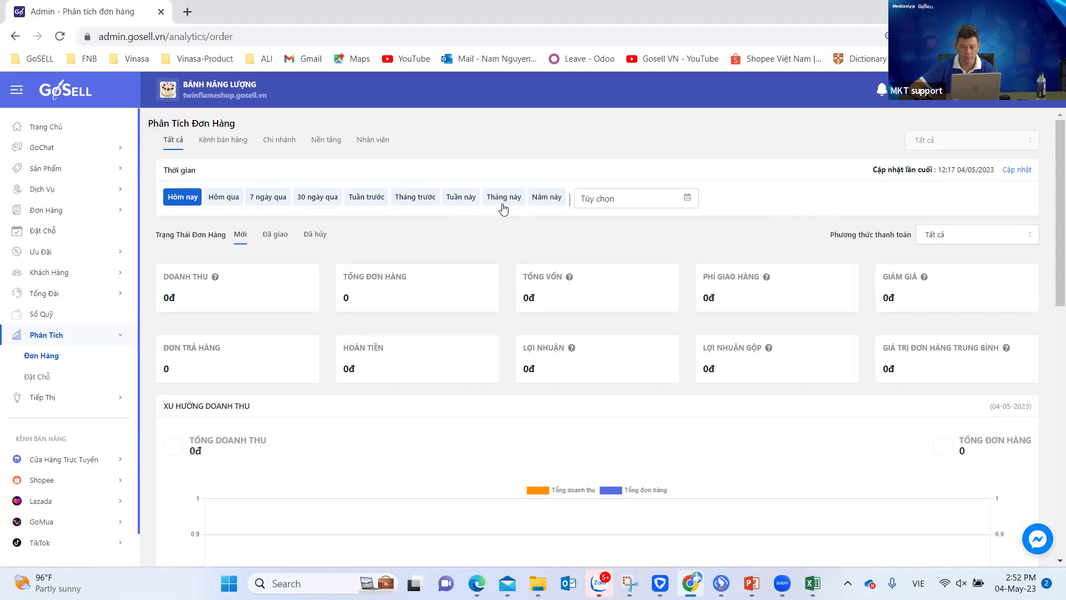
pyautogui.click(547, 197)
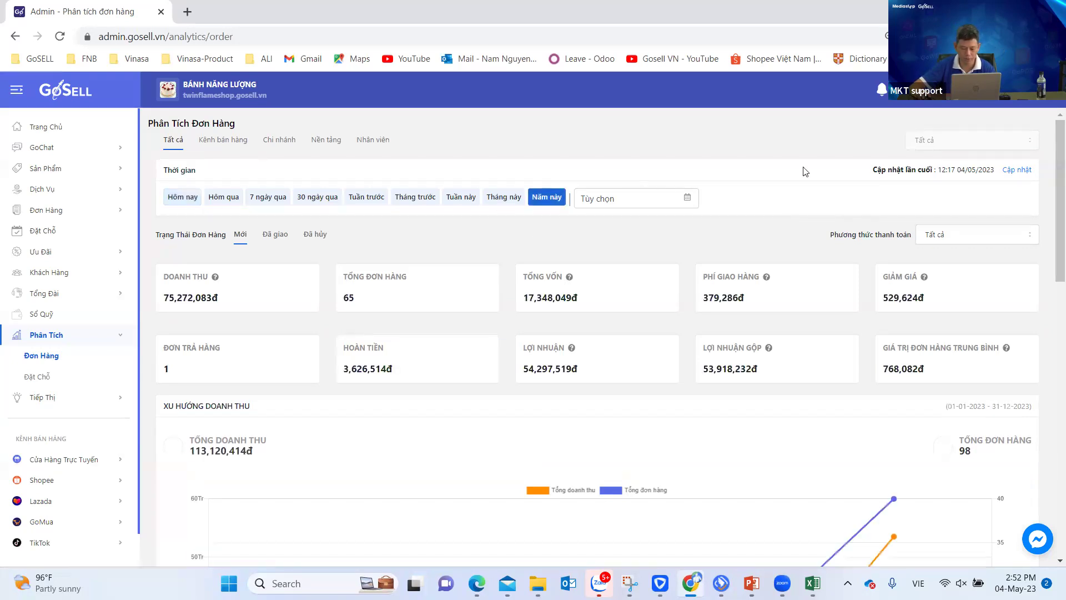
# Step: Examine the order summary figures and the monthly revenue and order lines in the Xu Hướng Doanh Thu chart
pyautogui.scroll(-1, 797, 171)
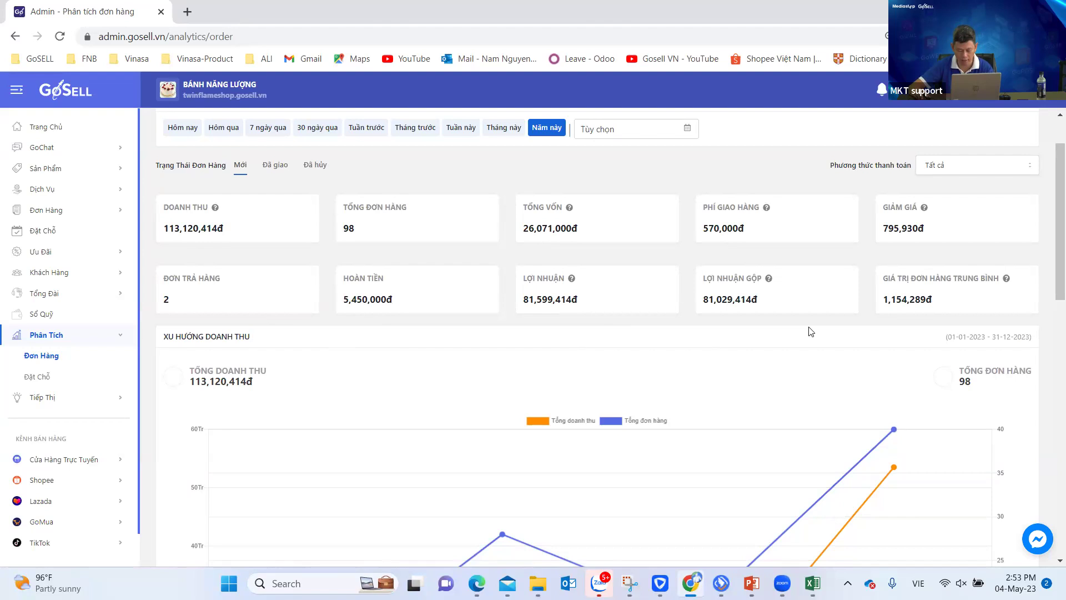
pyautogui.scroll(-3, 810, 331)
pyautogui.scroll(-2, 833, 329)
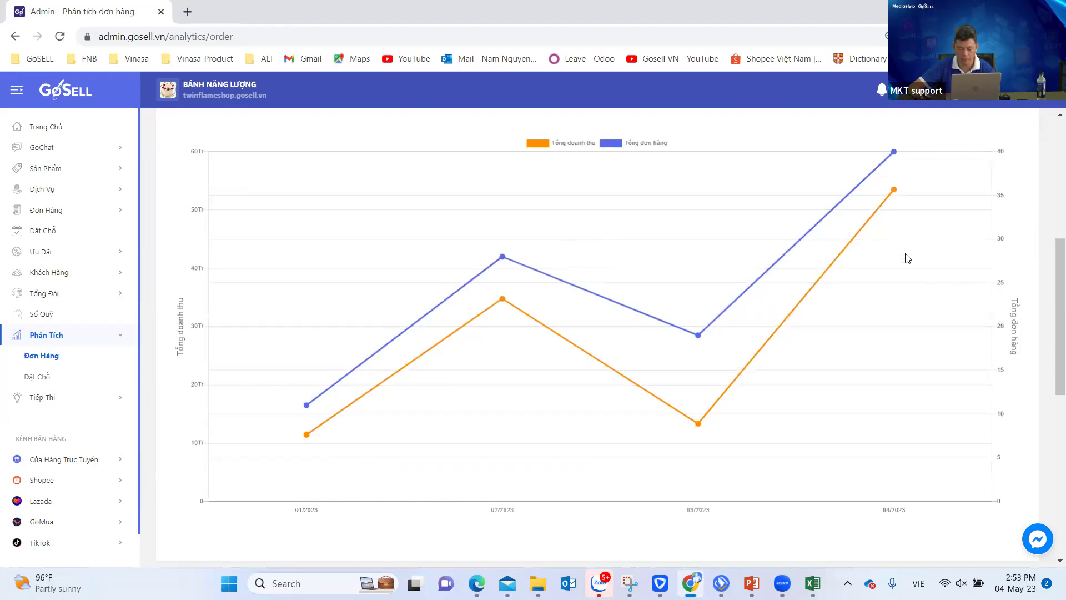
pyautogui.scroll(1, 907, 258)
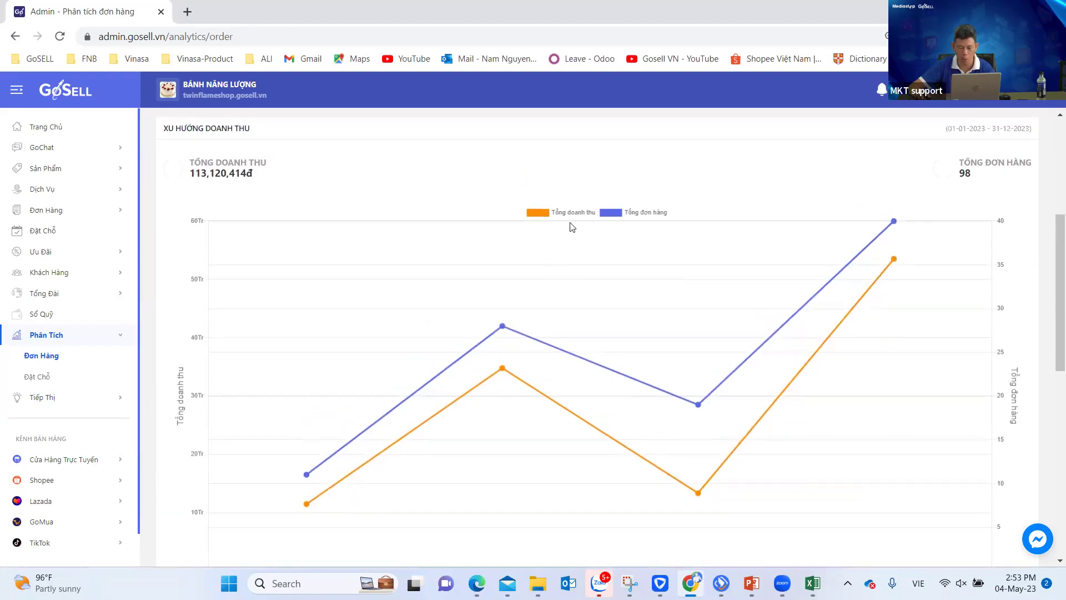
pyautogui.scroll(-1, 702, 244)
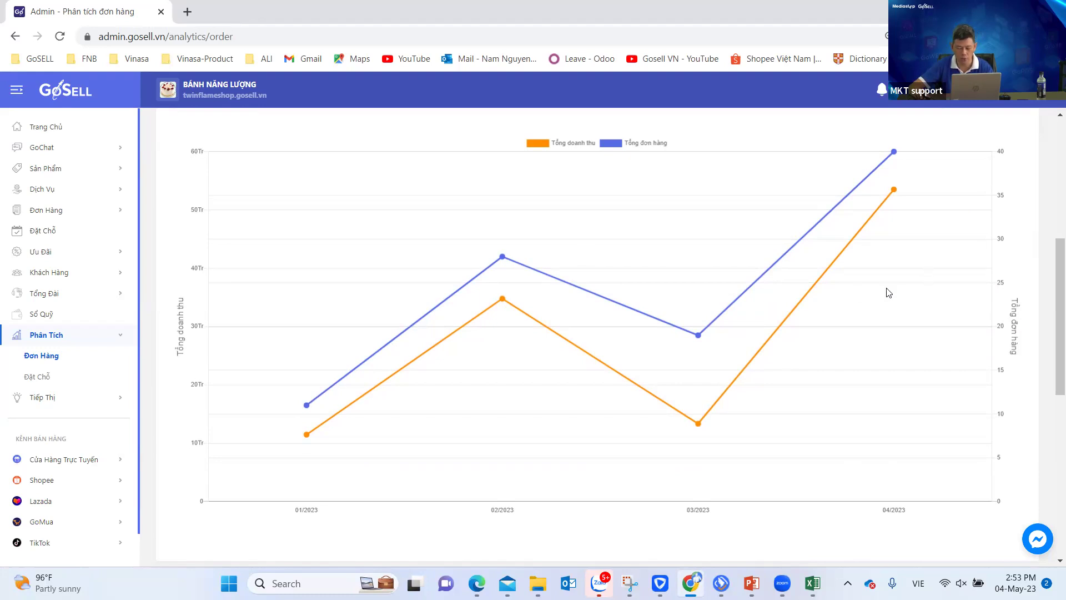
# Step: Examine total revenue, revenue by delivery address, the full best-selling product list and the top-selling staff
pyautogui.scroll(-2, 889, 294)
pyautogui.scroll(-3, 888, 299)
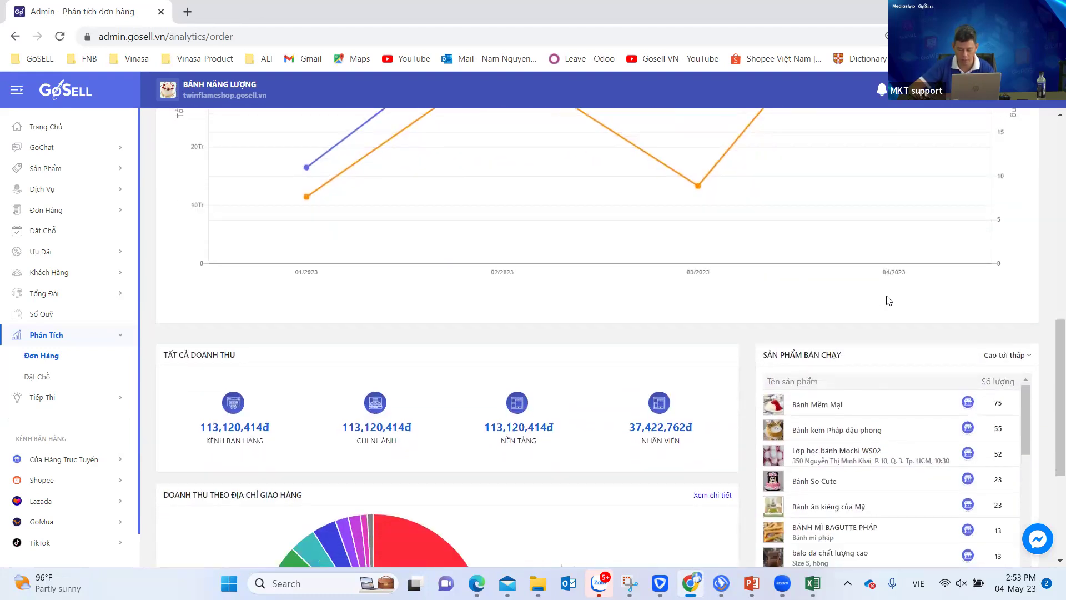
pyautogui.scroll(-1, 937, 203)
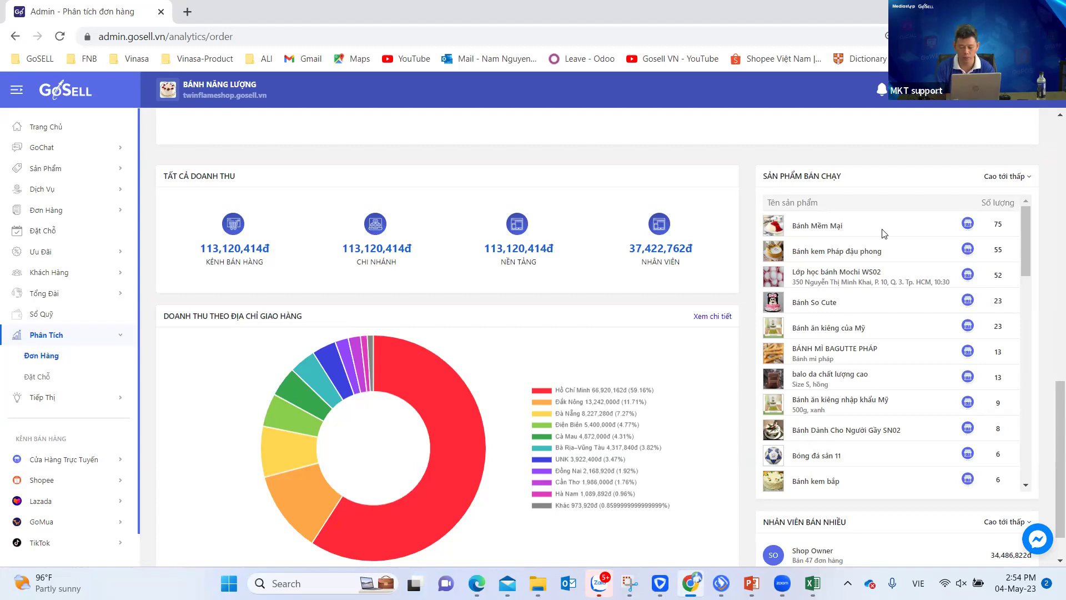
pyautogui.scroll(-10, 954, 369)
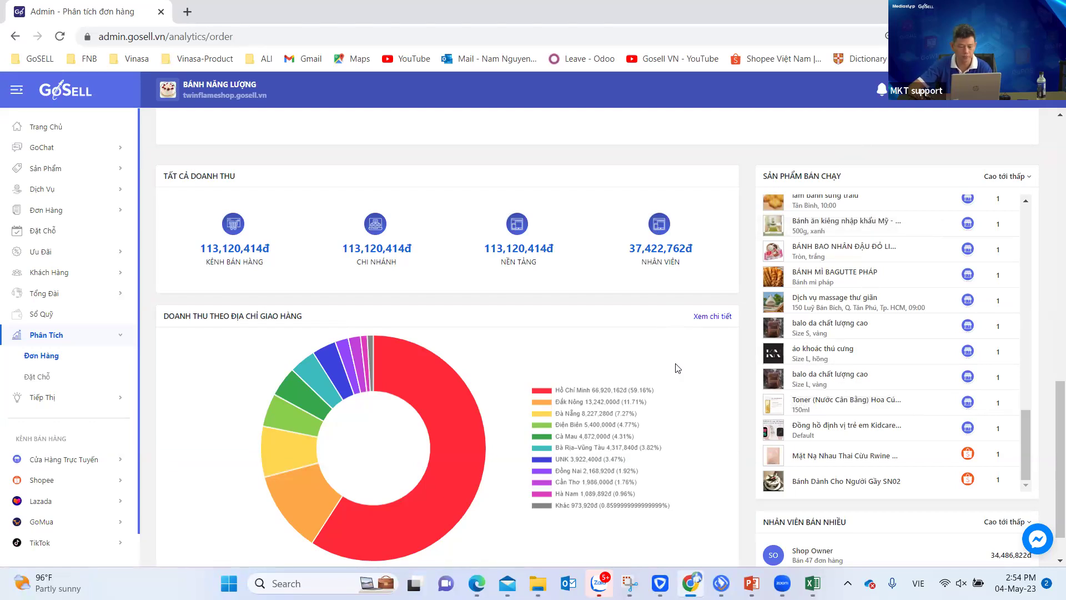
pyautogui.scroll(-1, 691, 391)
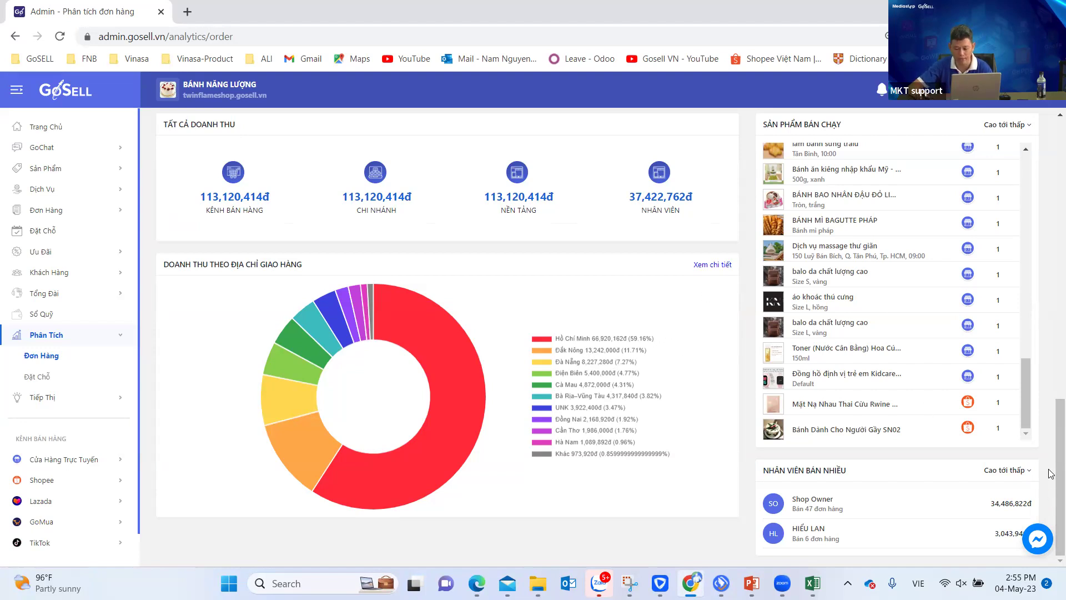
# Step: Review the order analysis summary figures and the revenue trend chart once more
pyautogui.scroll(15, 1051, 471)
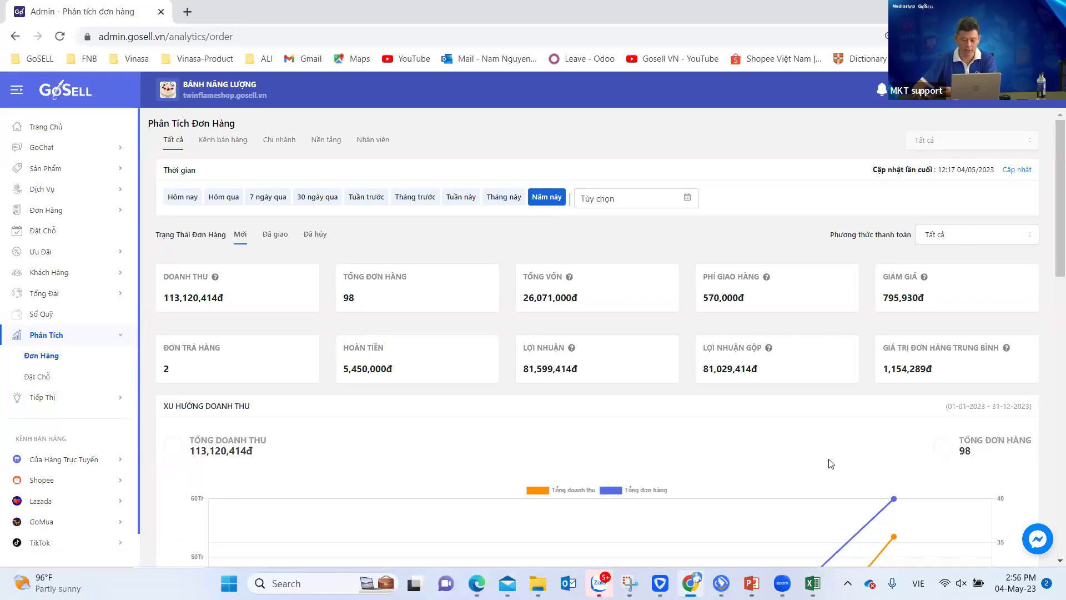
pyautogui.scroll(-3, 891, 493)
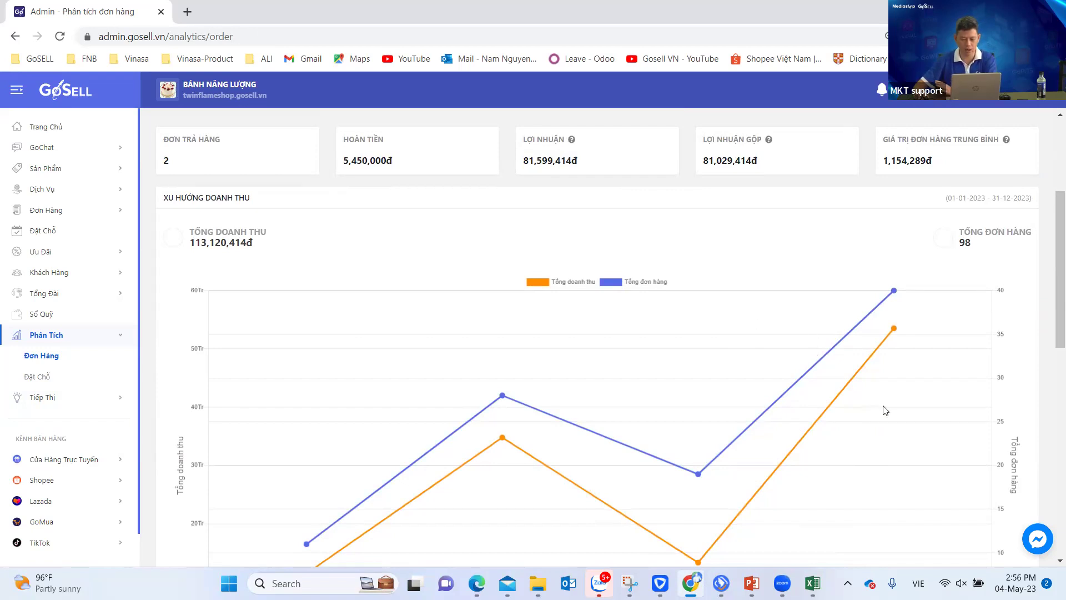
pyautogui.scroll(-3, 887, 410)
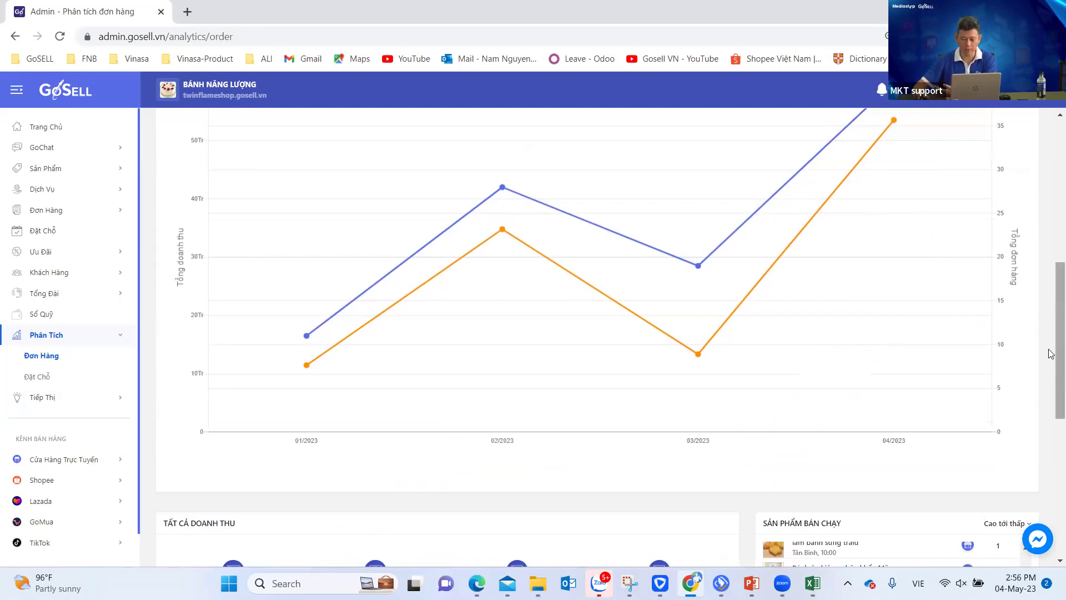
pyautogui.scroll(8, 1051, 354)
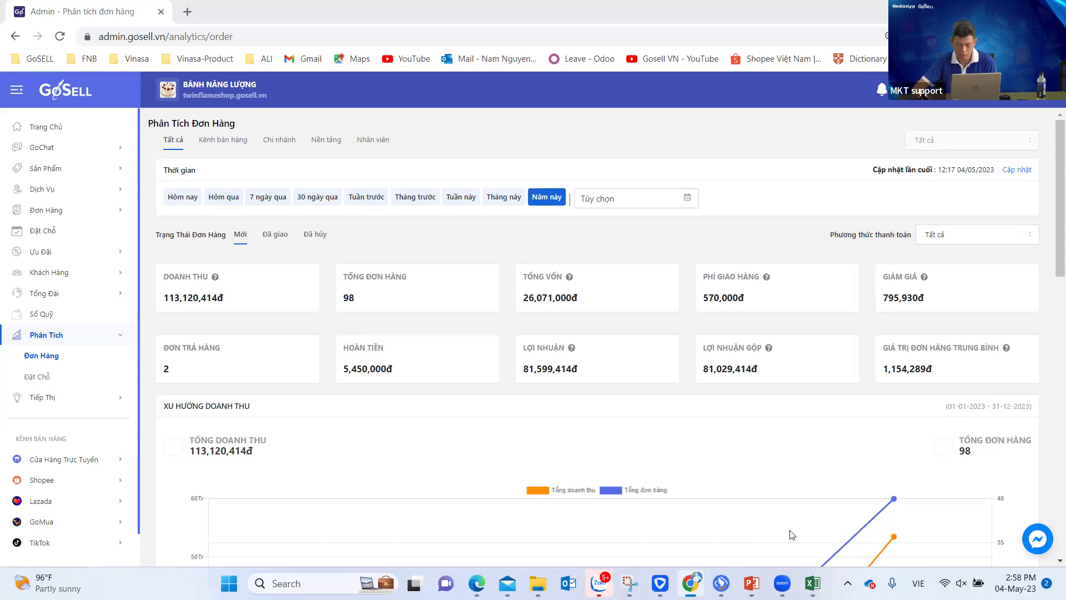
# Step: Upload the Bài tập Excel workbook from the Phân tích báo cáo và nhân viên folder
pyautogui.hotkey('alt', 'Tab')
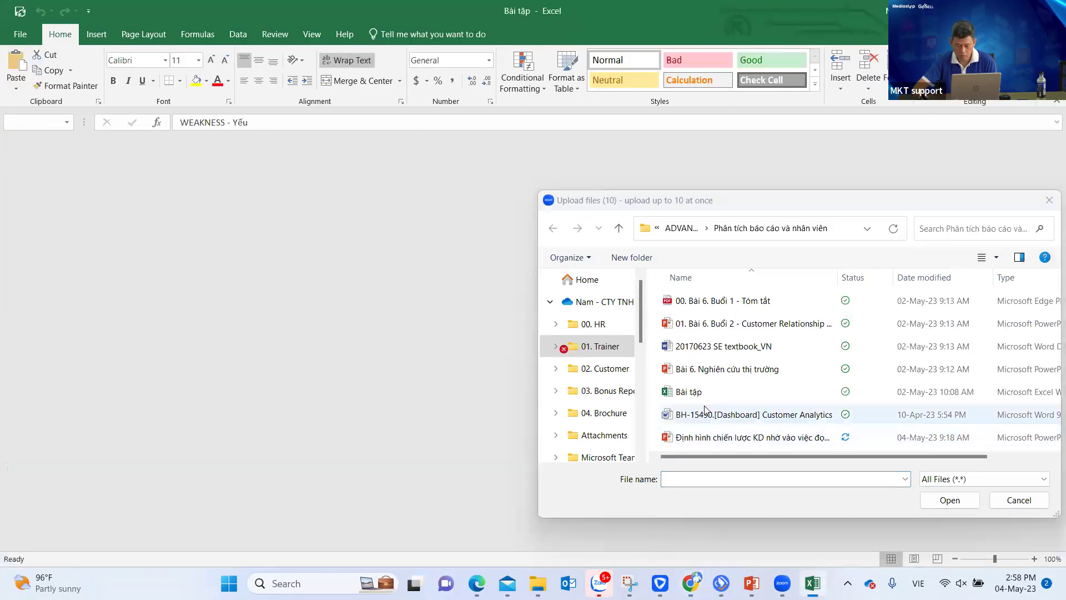
pyautogui.click(700, 392)
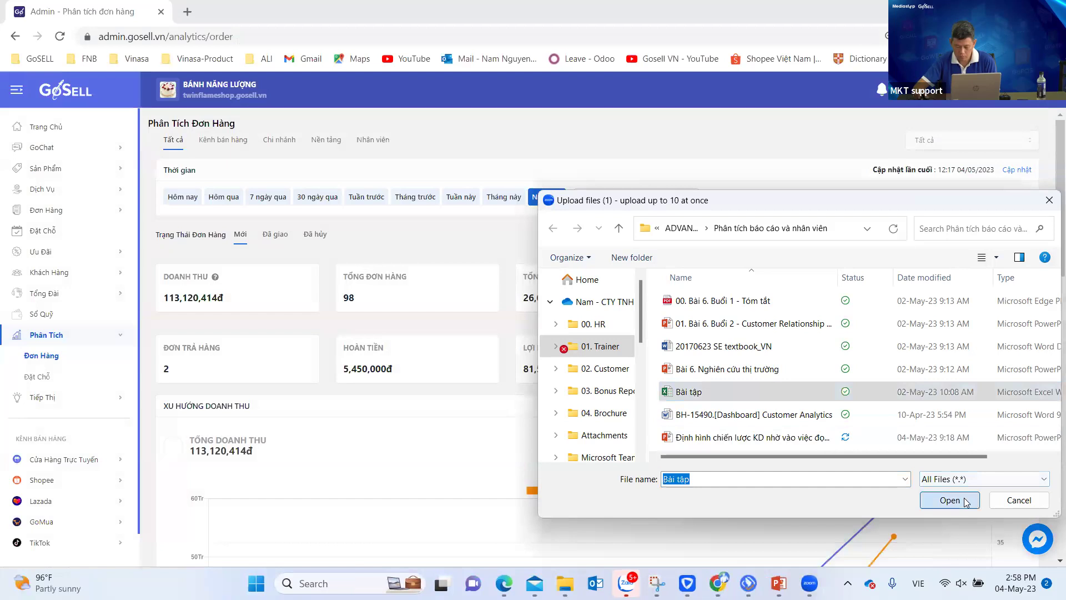
pyautogui.click(949, 500)
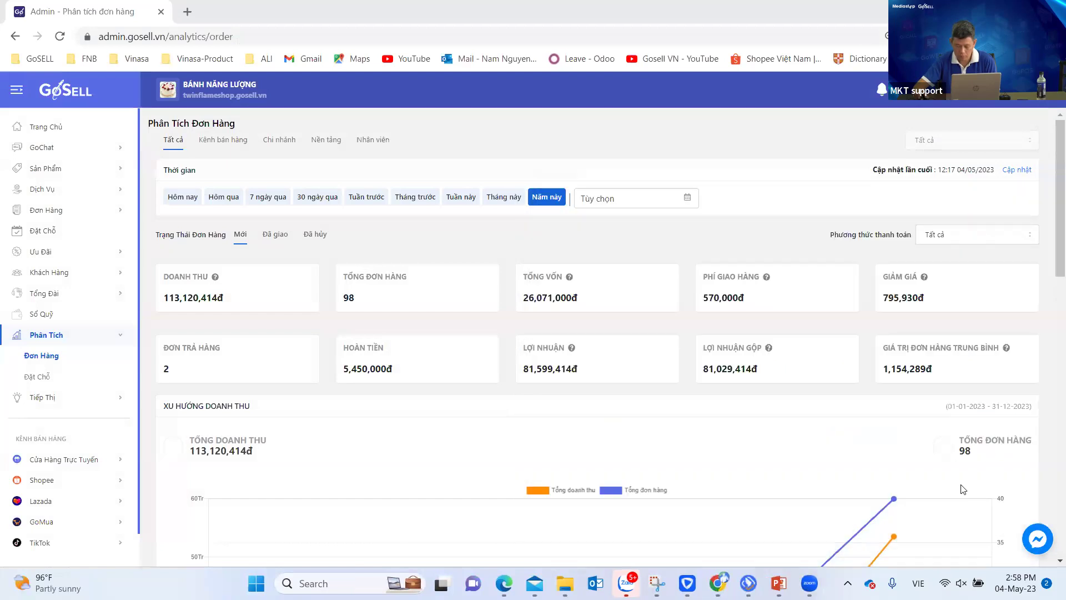